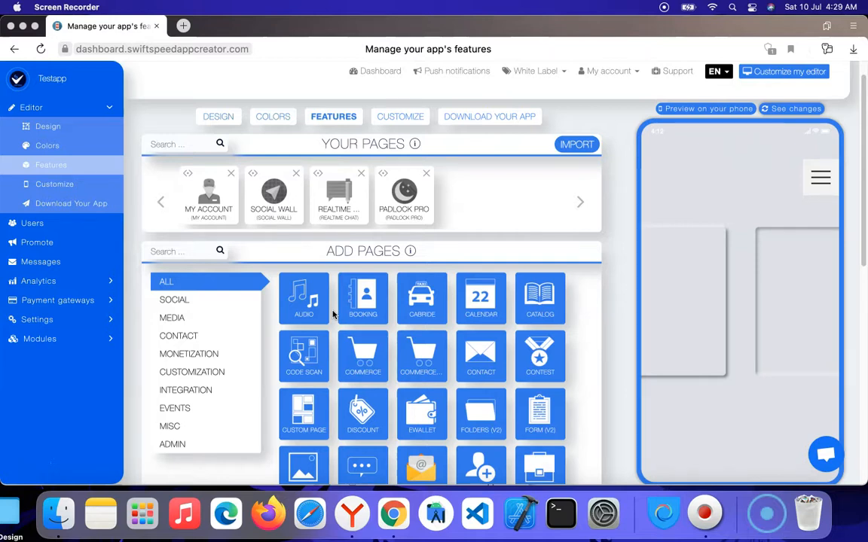
- Search the available pages for "form" and add the Form (v2) page to the app
scroll(377, 302, "down", 4)
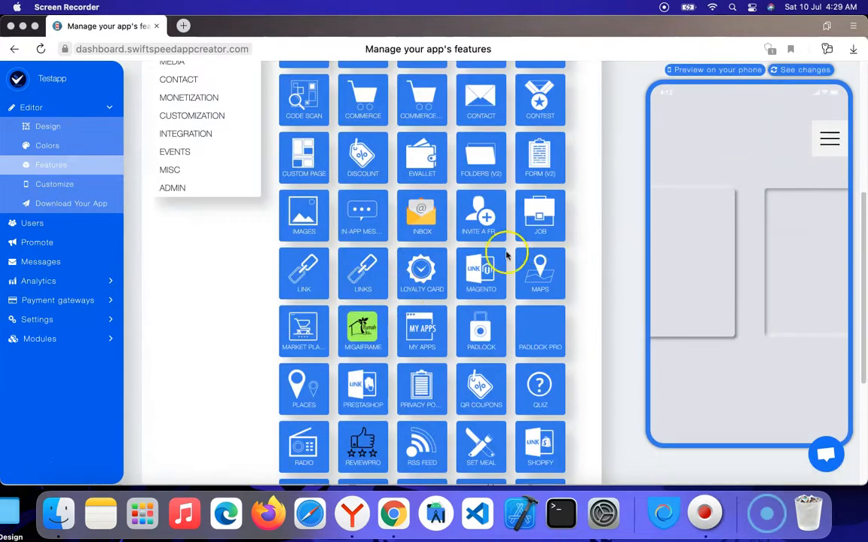
scroll(296, 246, "up", 4)
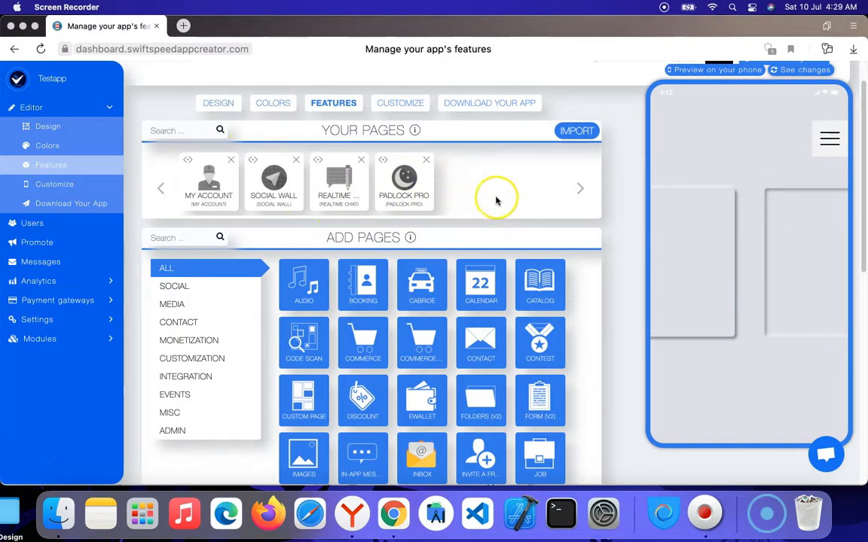
left_click(189, 241)
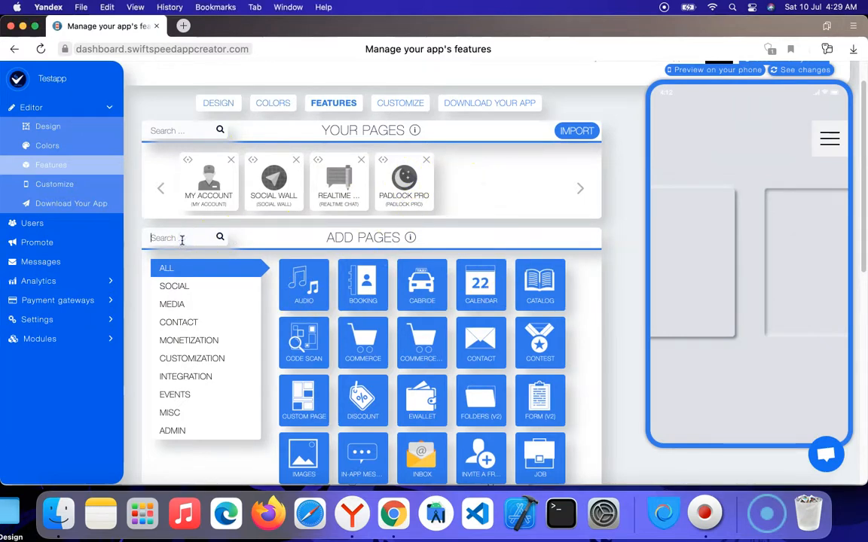
type("form")
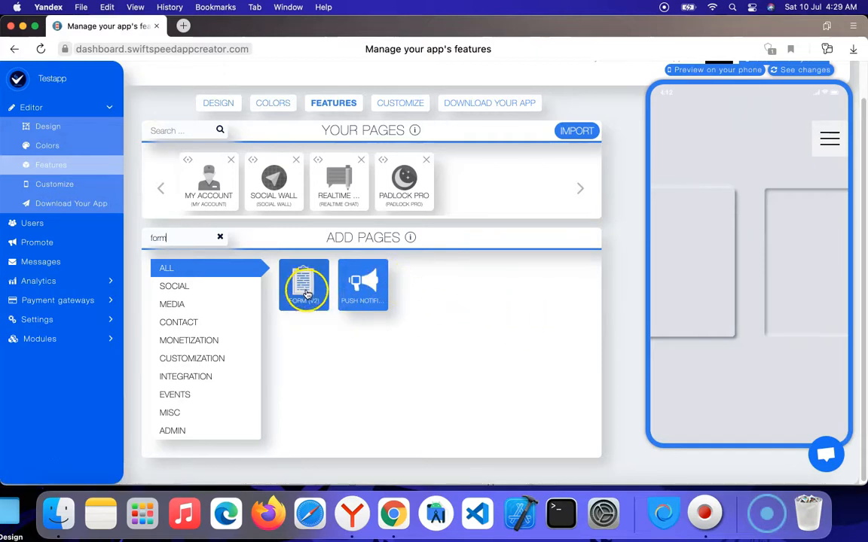
left_click(306, 294)
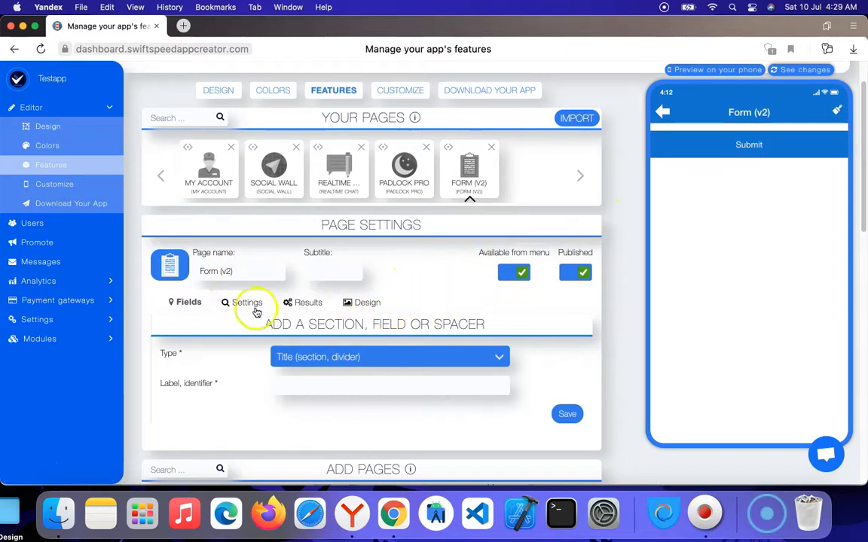
- Rename the new Form (v2) page to "Contact Us"
triple_click(242, 272)
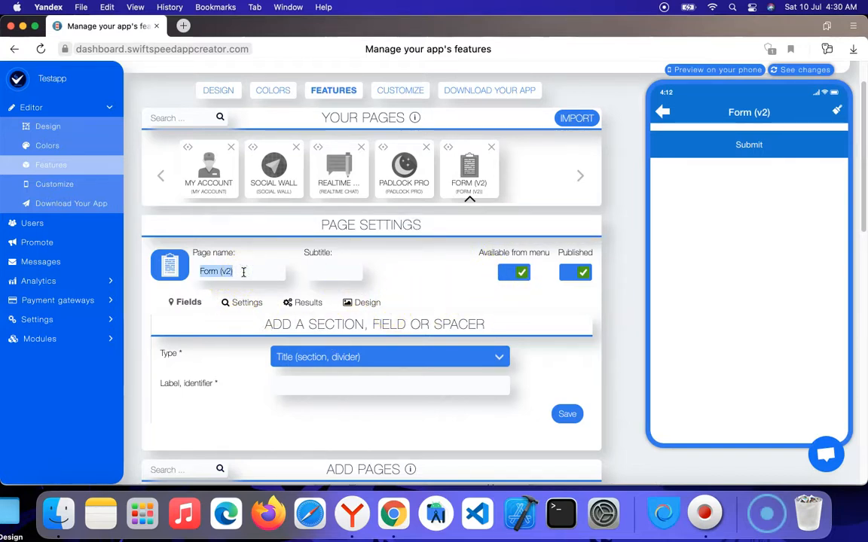
type("Contact")
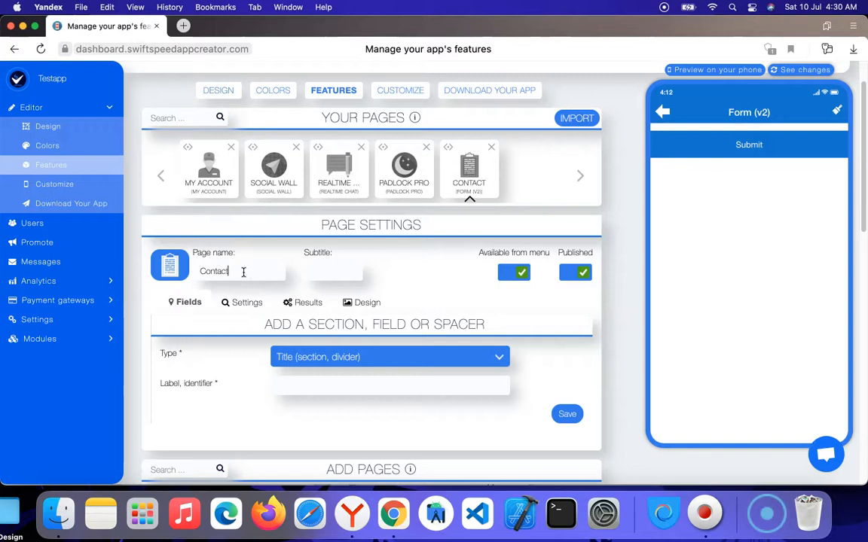
type(" Us")
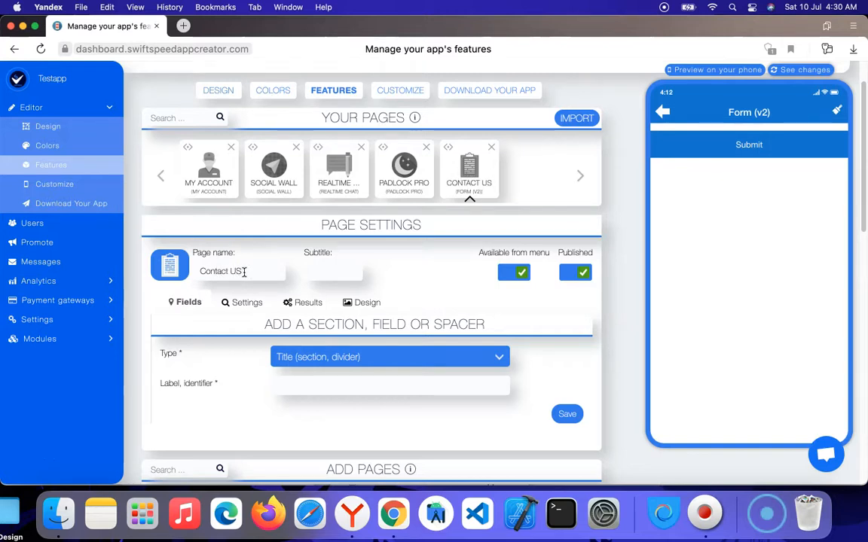
left_click(278, 271)
key("BackSpace")
- Change the Contact Us page icon to the green and orange speech-bubbles icon from the icon library
left_click(161, 265)
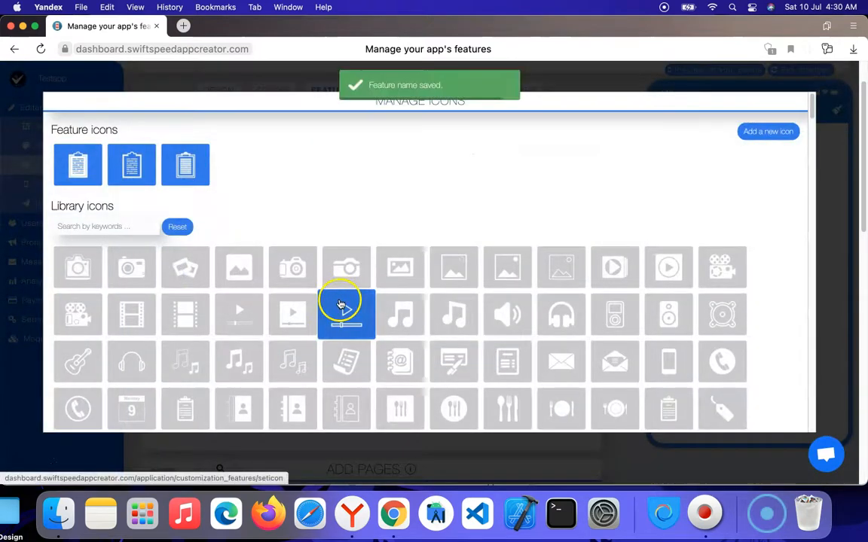
scroll(339, 302, "down", 10)
scroll(341, 293, "down", 20)
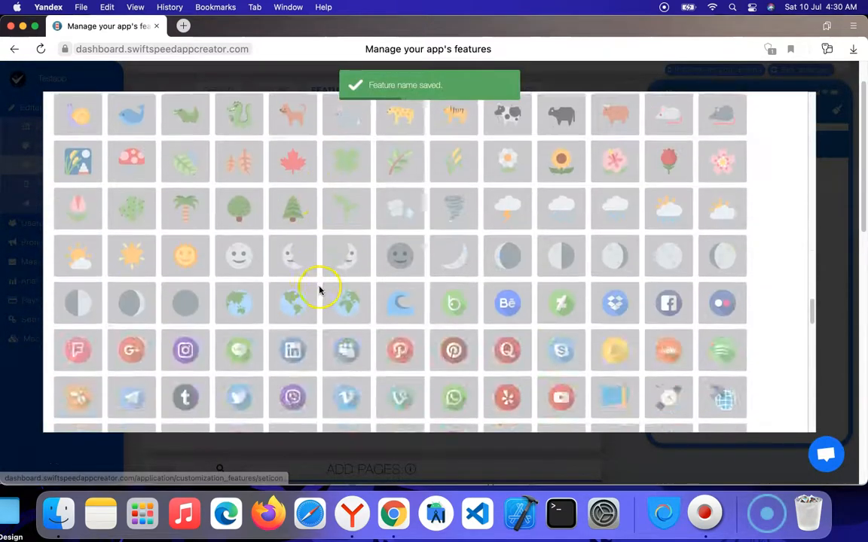
scroll(318, 291, "down", 5)
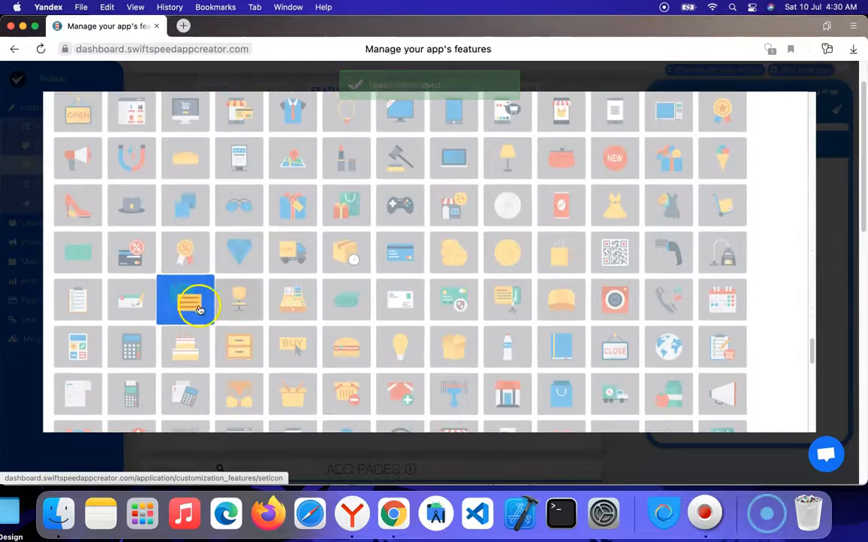
left_click(189, 301)
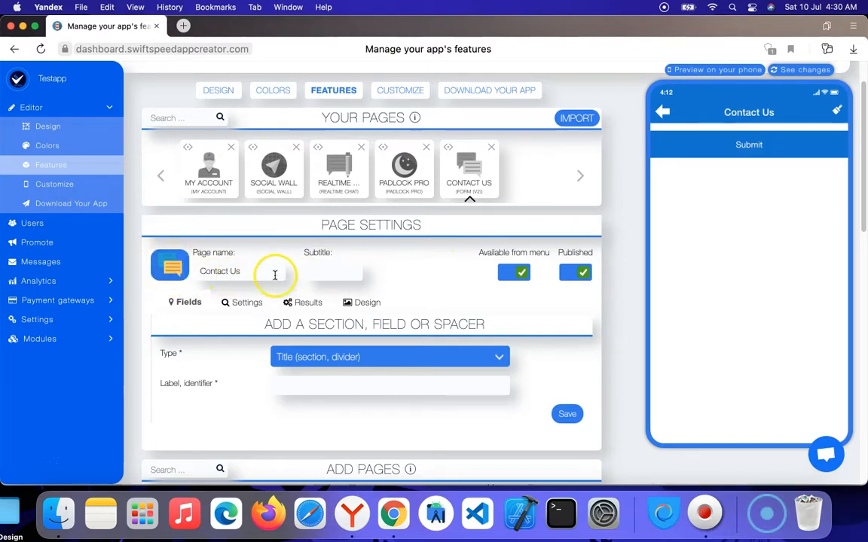
- Enter the support e-mail address as the recipient in the Contact Us form's settings
left_click(233, 305)
scroll(378, 339, "down", 7)
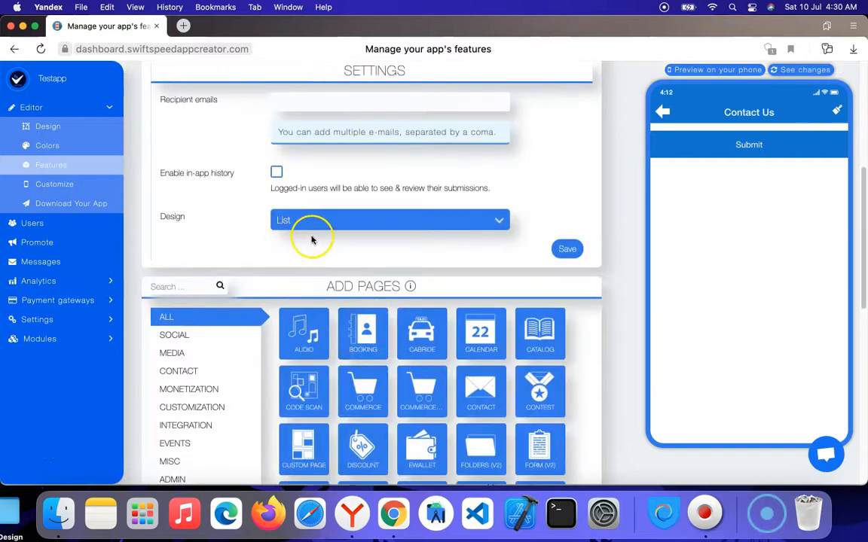
scroll(286, 239, "up", 3)
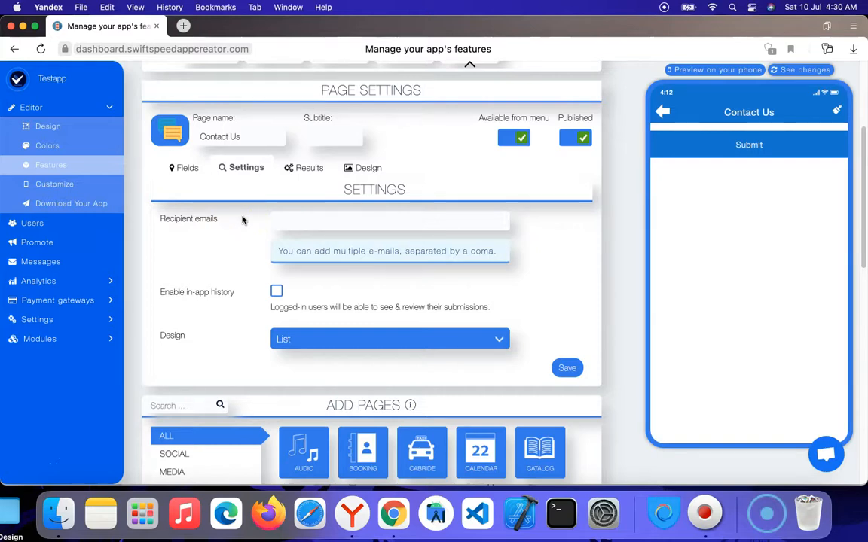
left_click(261, 223)
left_click(281, 218)
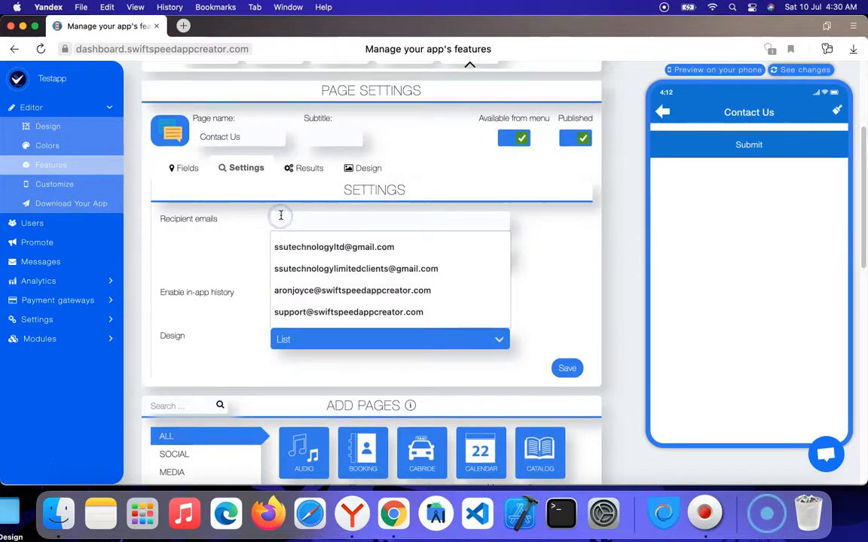
type("suppo")
left_click(286, 240)
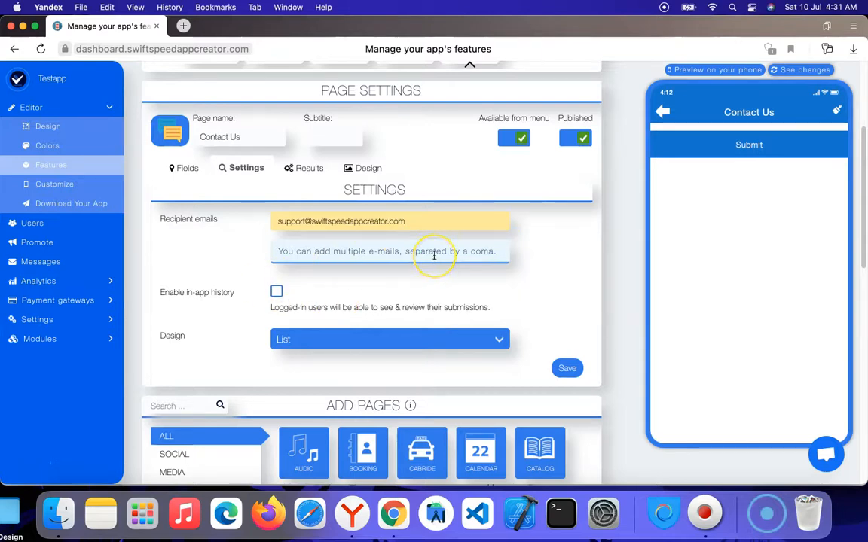
- Enable in-app history for the Contact Us form and save its settings
left_click(276, 292)
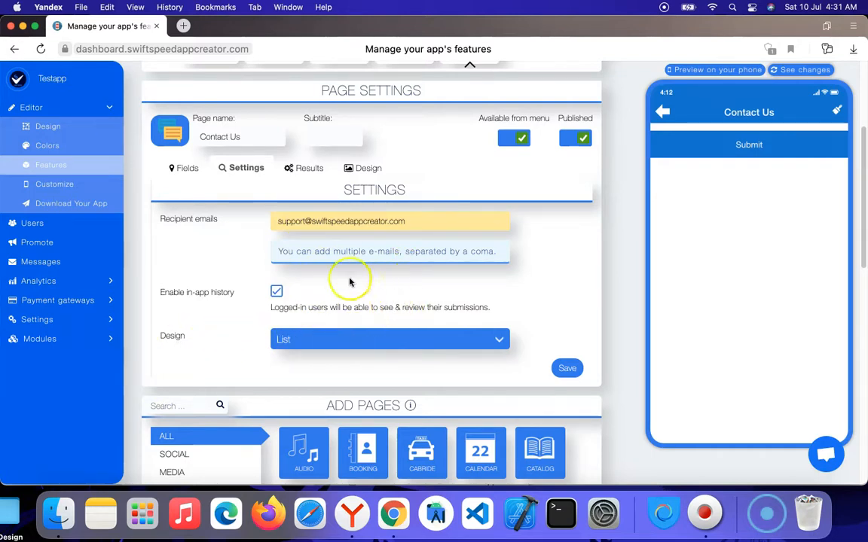
left_click(341, 330)
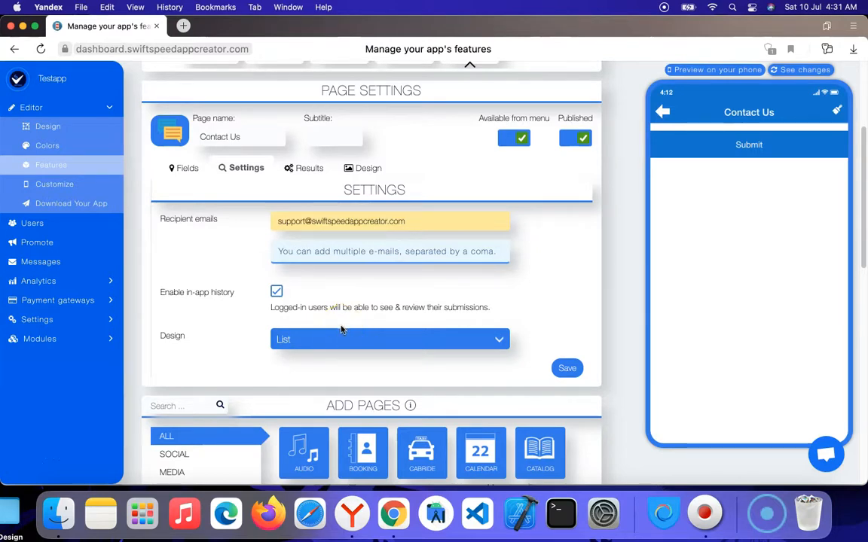
left_click(344, 331)
left_click(351, 329)
left_click(338, 355)
left_click(567, 369)
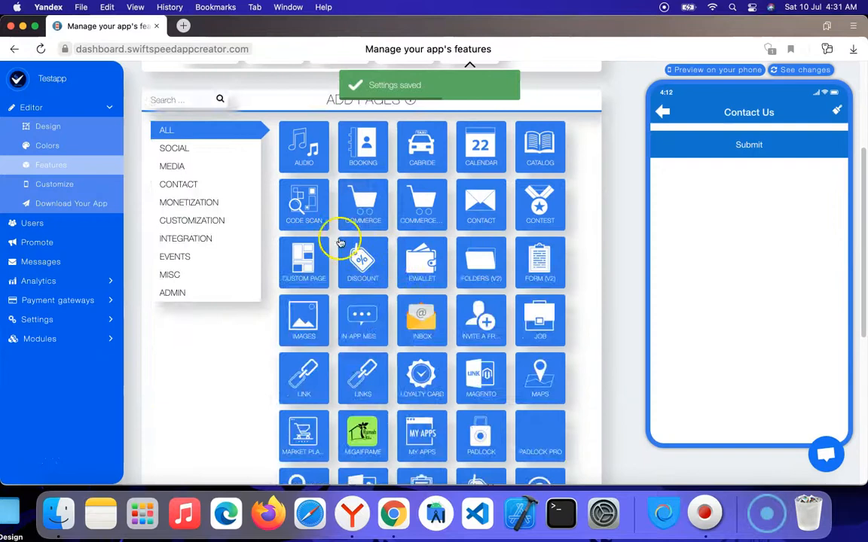
- Review the form's results and CSV export options, its background design options and its settings
left_click(295, 170)
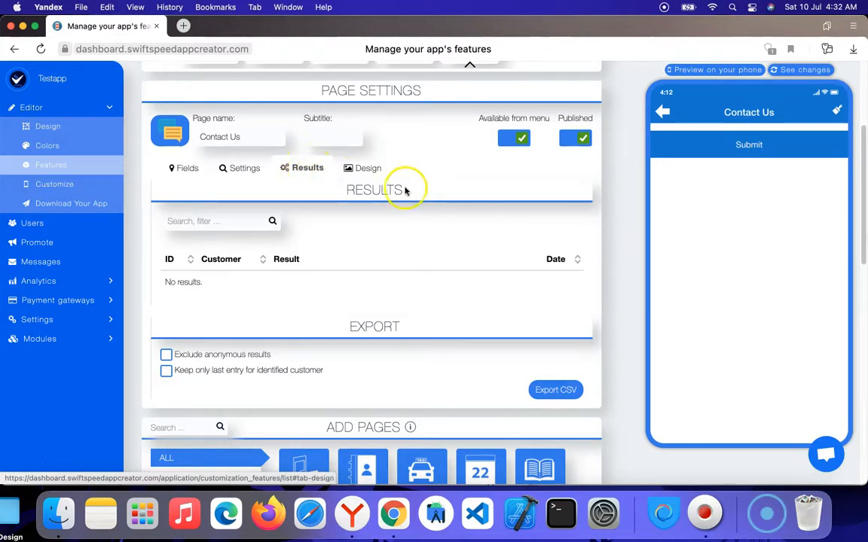
left_click(363, 171)
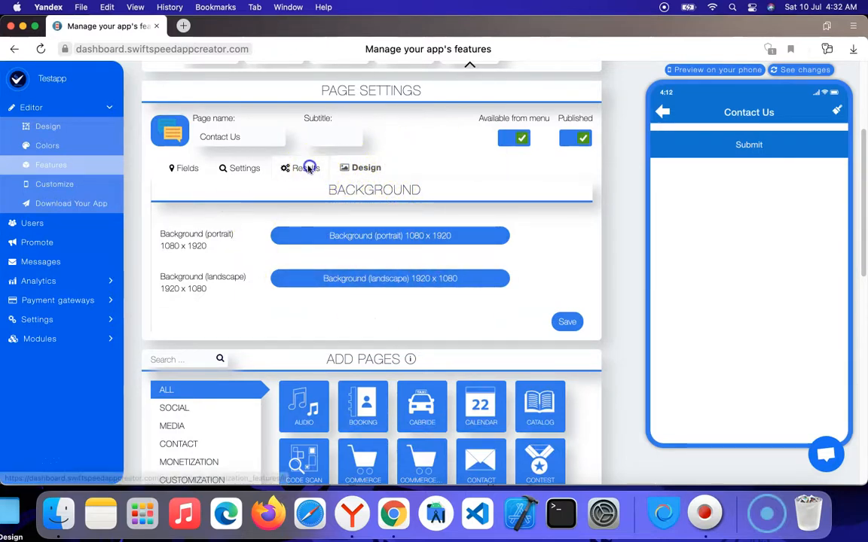
left_click(242, 169)
- Add a Title (section, divider) element labelled "Contact support for help." to the form's fields
left_click(186, 170)
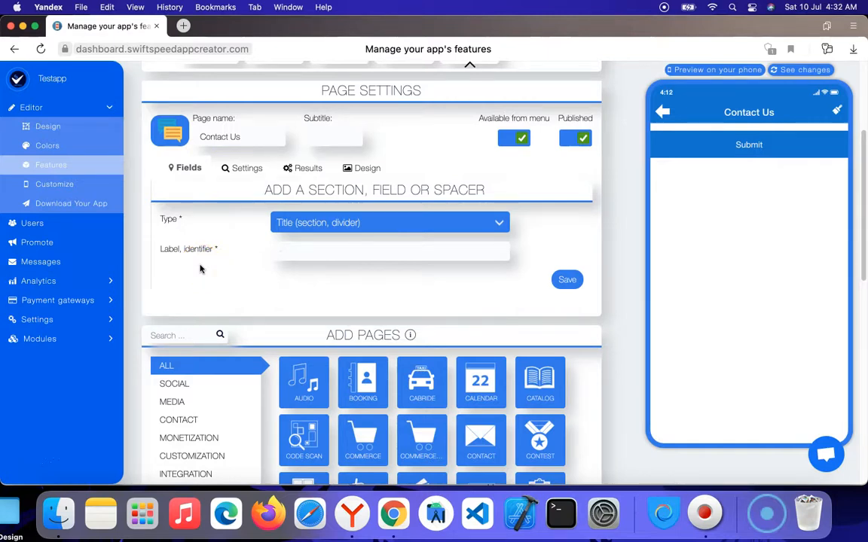
left_click(286, 249)
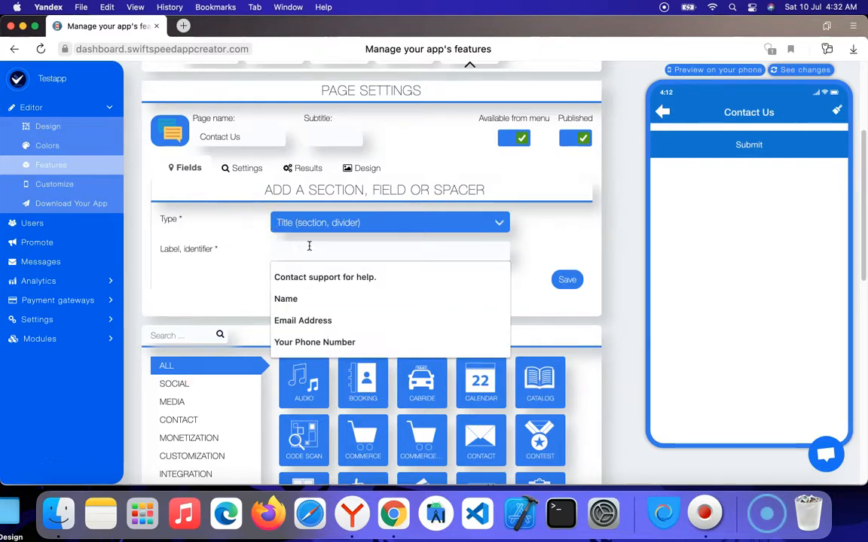
left_click(335, 277)
left_click(570, 281)
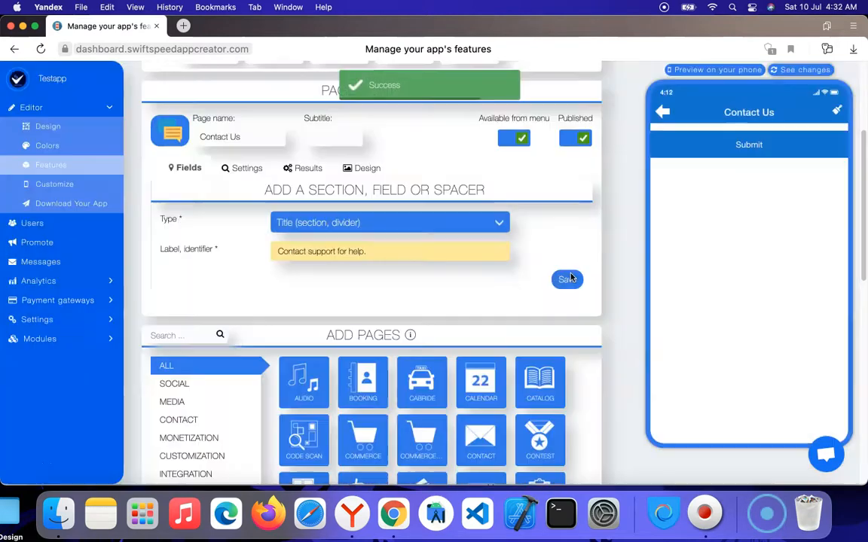
- Add a required Text input field labelled "Name" to the form
scroll(381, 310, "down", 1)
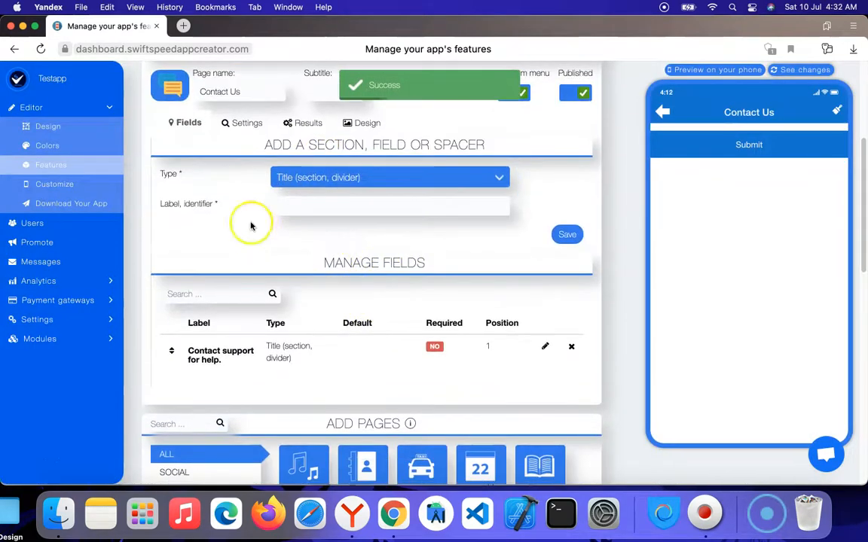
left_click(339, 200)
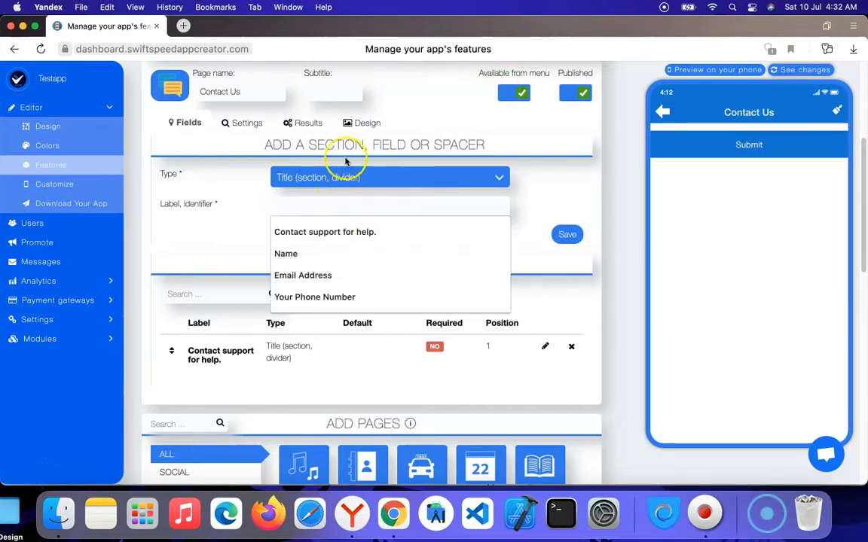
left_click(316, 174)
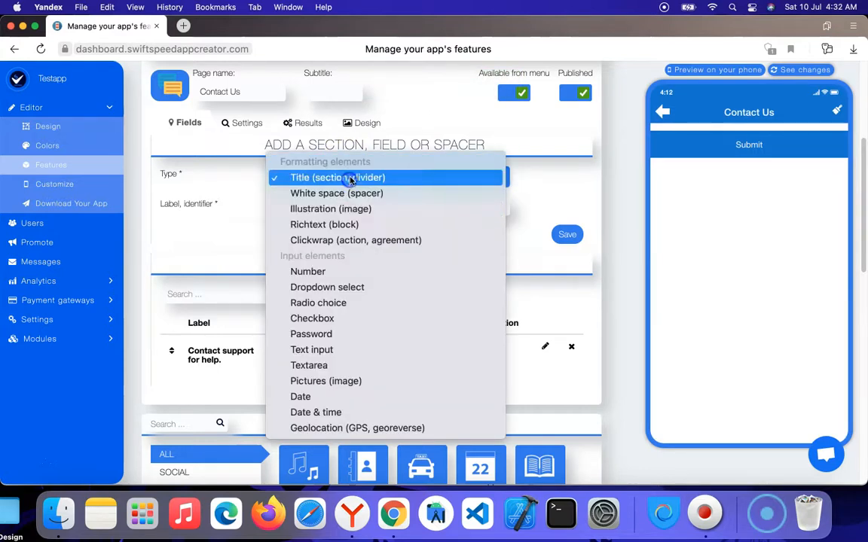
left_click(336, 350)
left_click(309, 212)
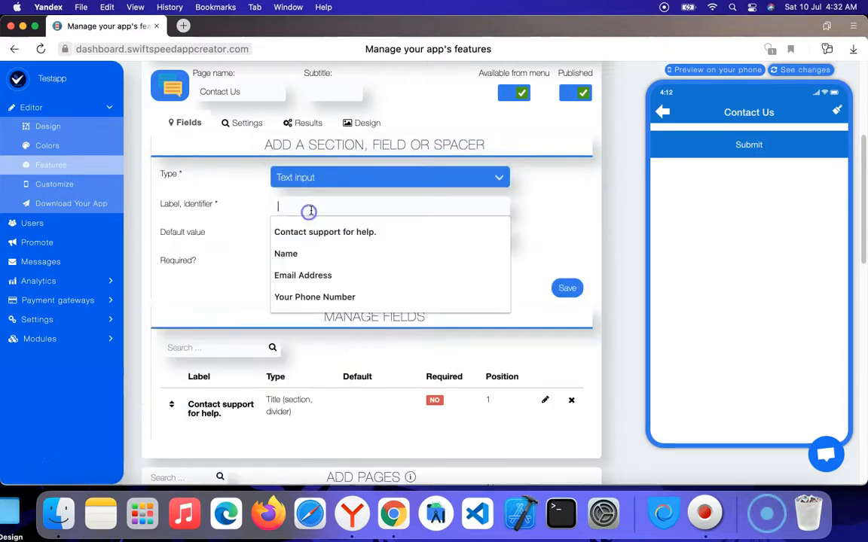
left_click(306, 254)
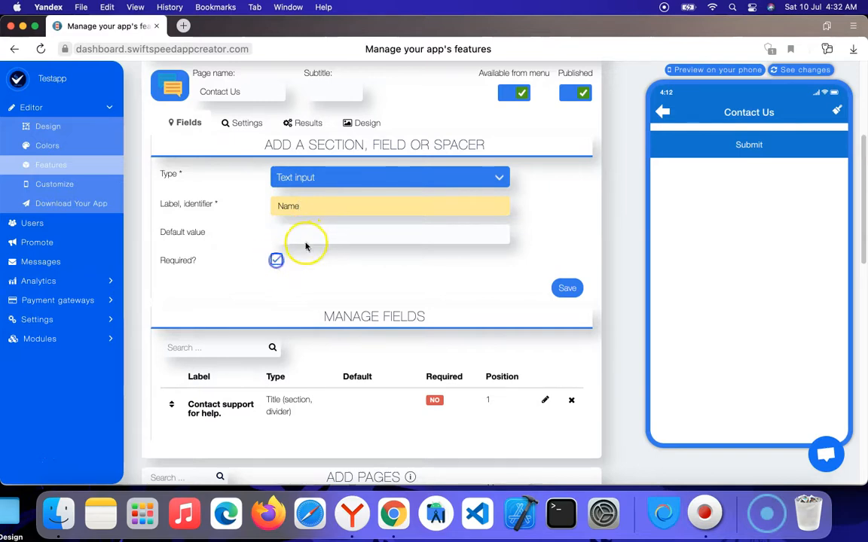
left_click(567, 288)
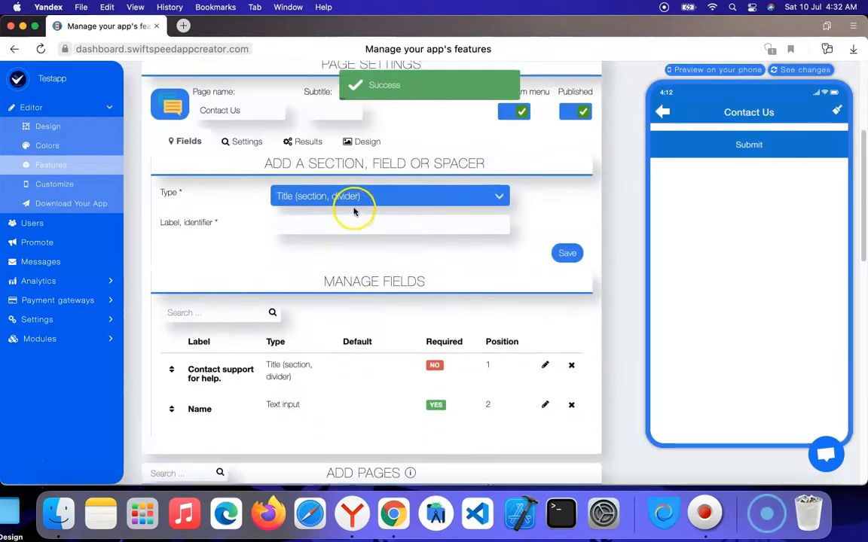
- Add a required Text input field labelled "Email Address" to the form
left_click(353, 204)
left_click(332, 365)
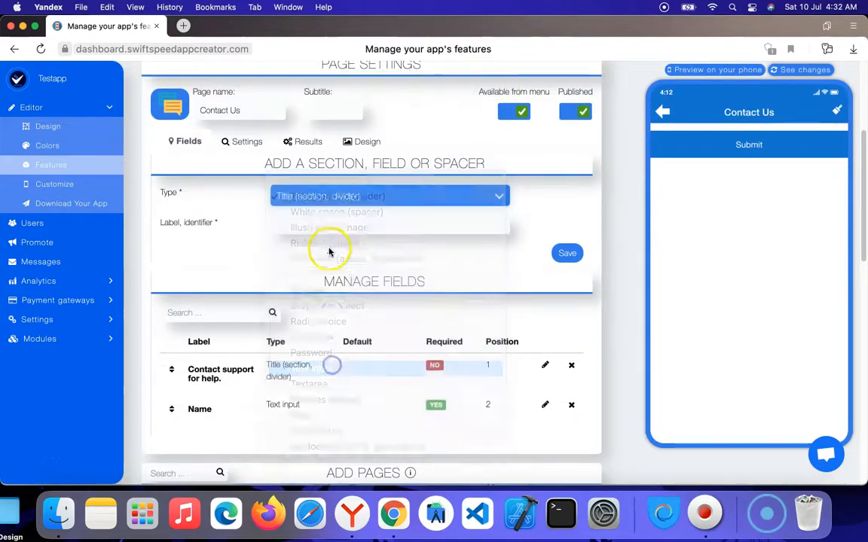
left_click(316, 226)
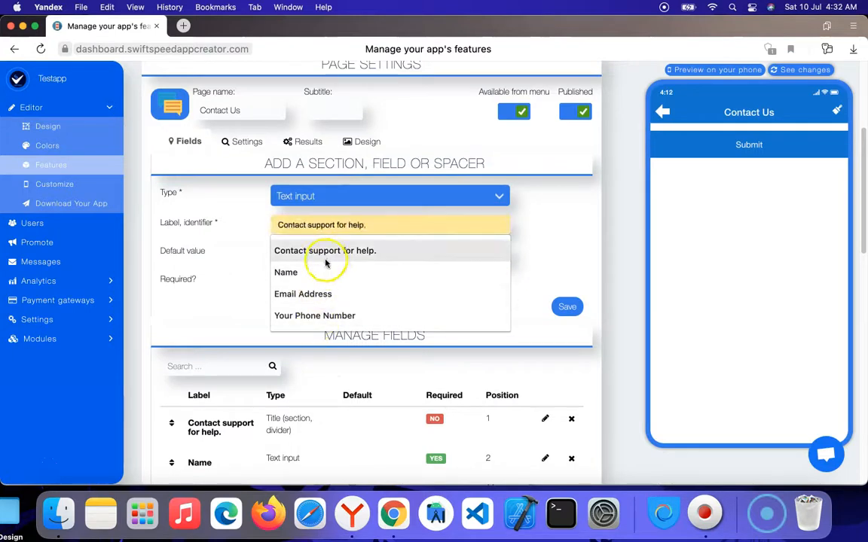
left_click(320, 294)
left_click(275, 278)
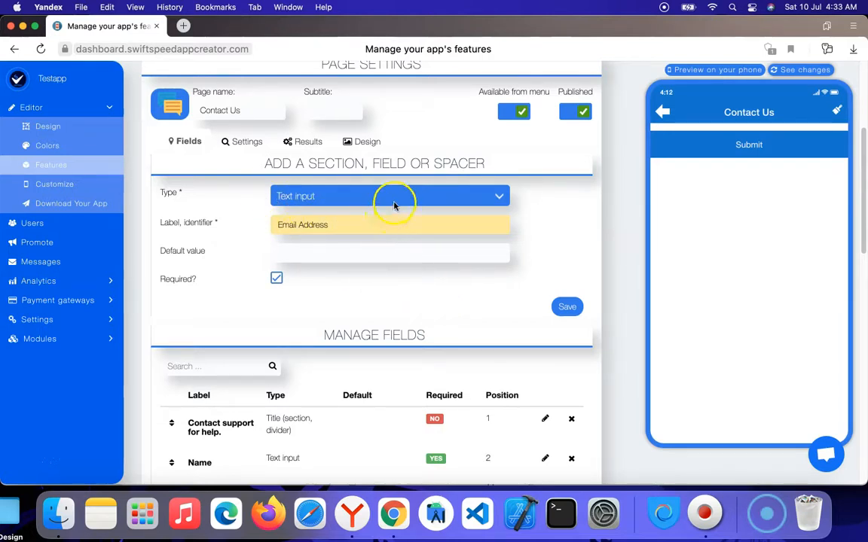
left_click(568, 306)
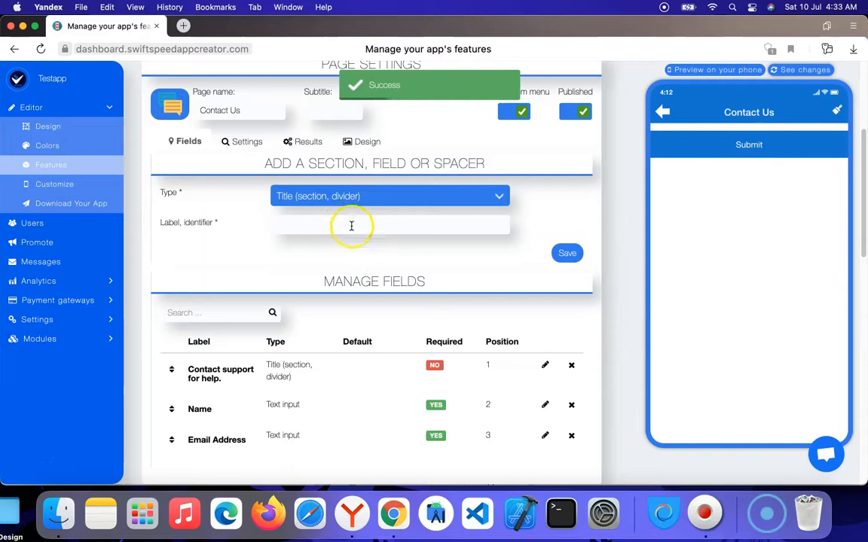
- Add a Pictures (image) field labelled "Upload pictures of the issue" to the form, allowing a maximum of 2 pictures
left_click(385, 196)
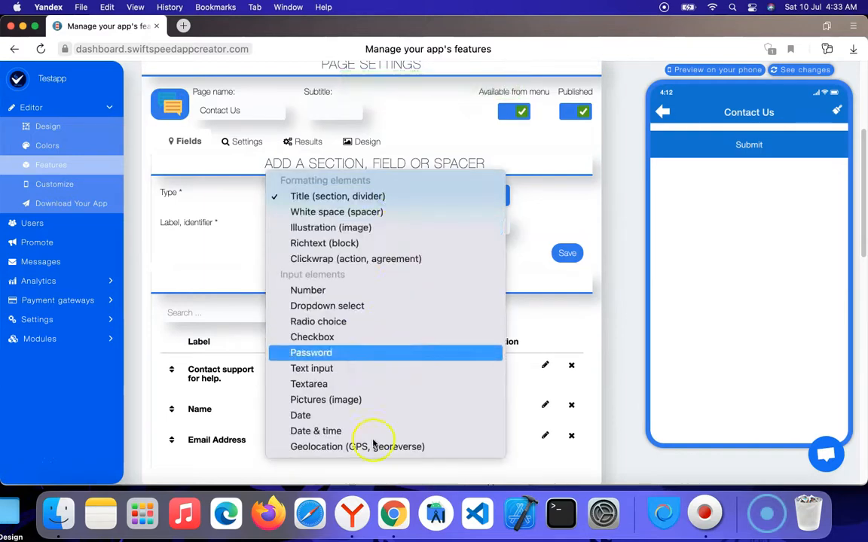
left_click(365, 400)
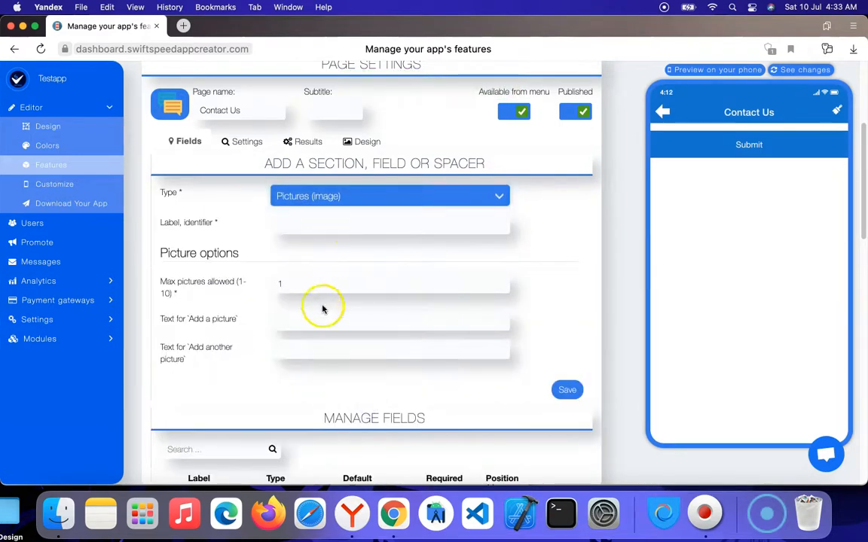
left_click(309, 284)
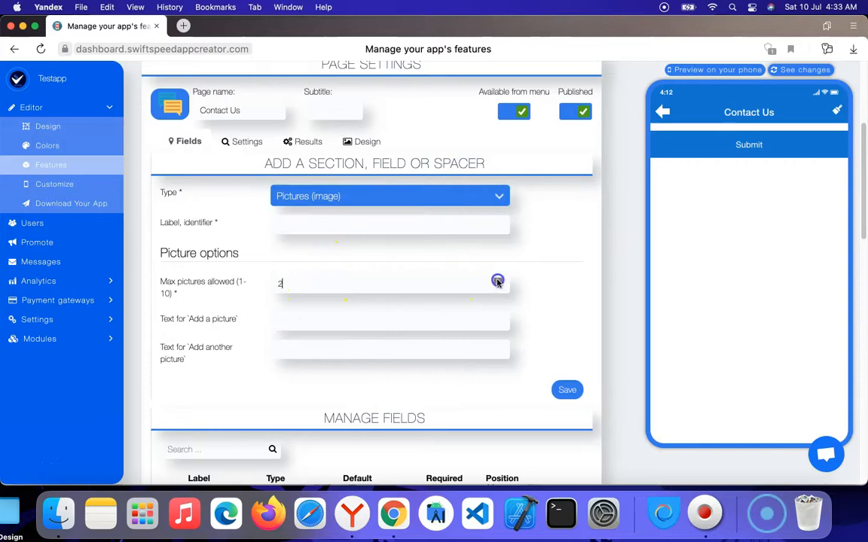
left_click(318, 222)
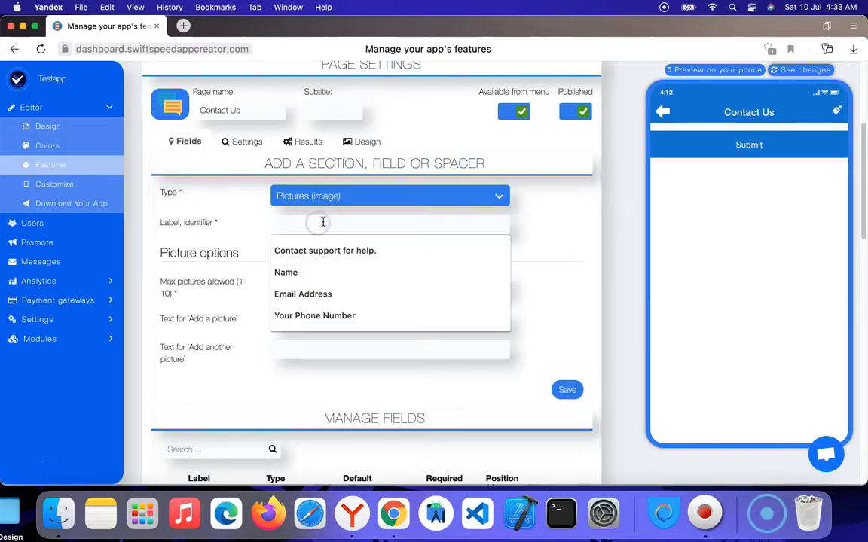
type("ures of the issue")
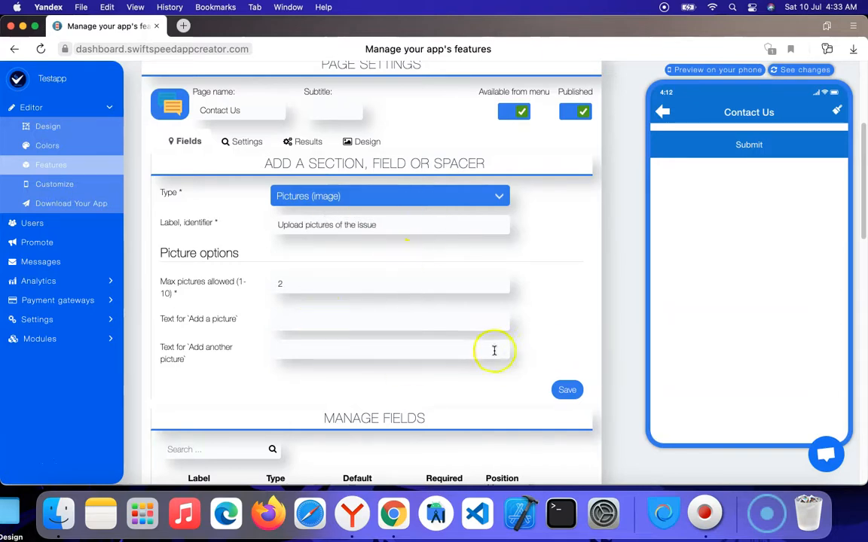
left_click(565, 392)
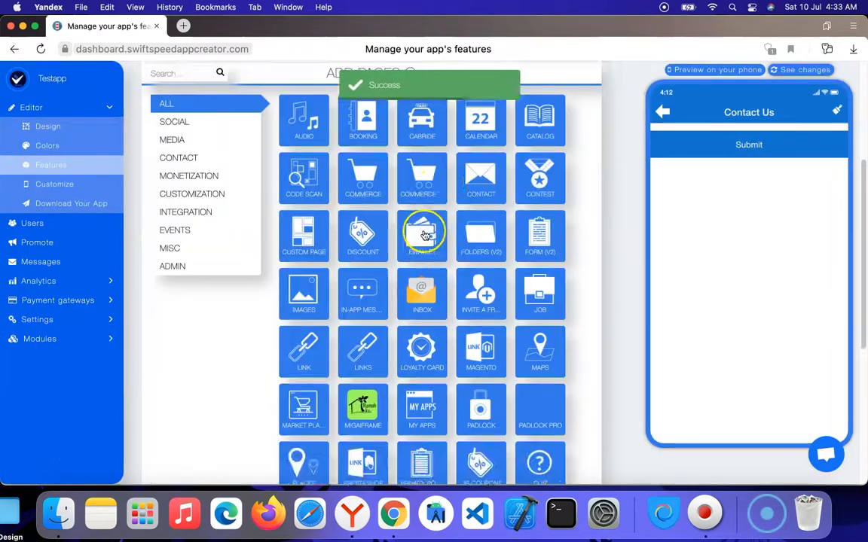
- Open the "Upload pictures of the issue" field for editing, check its picture options and save it
scroll(452, 302, "down", 1)
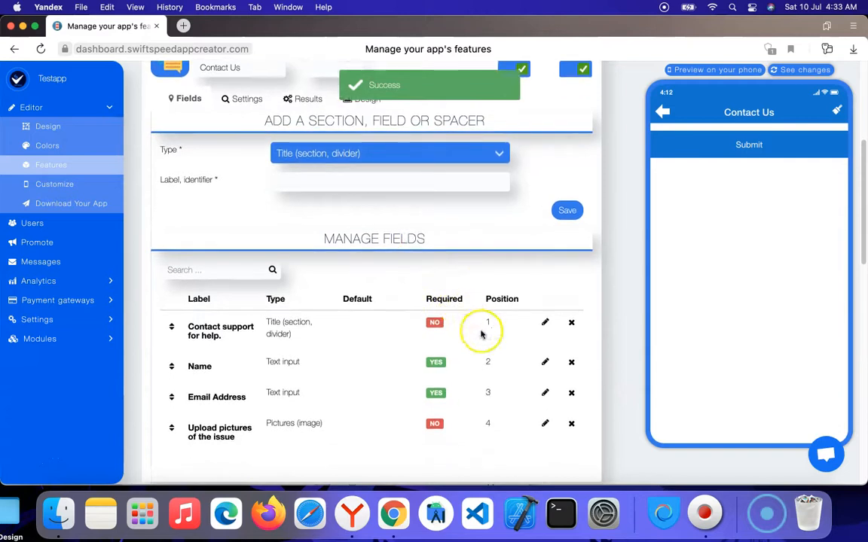
scroll(407, 241, "up", 1)
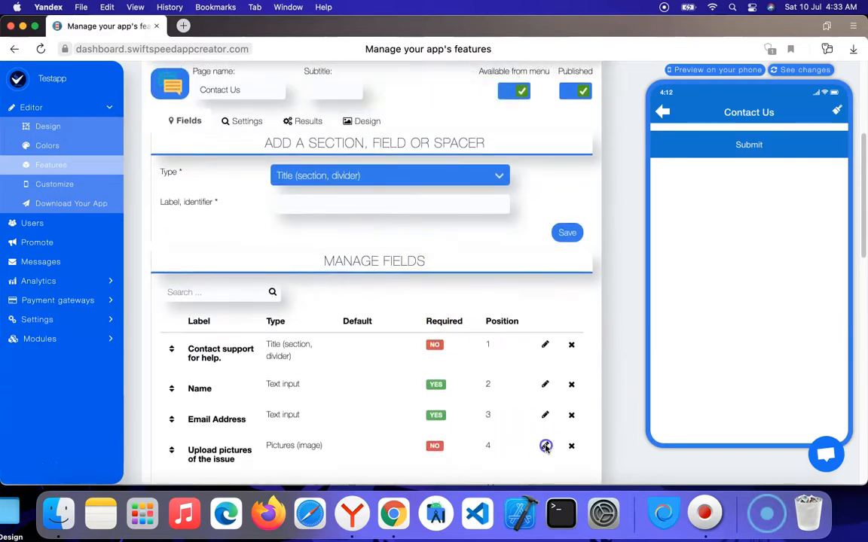
scroll(522, 413, "down", 5)
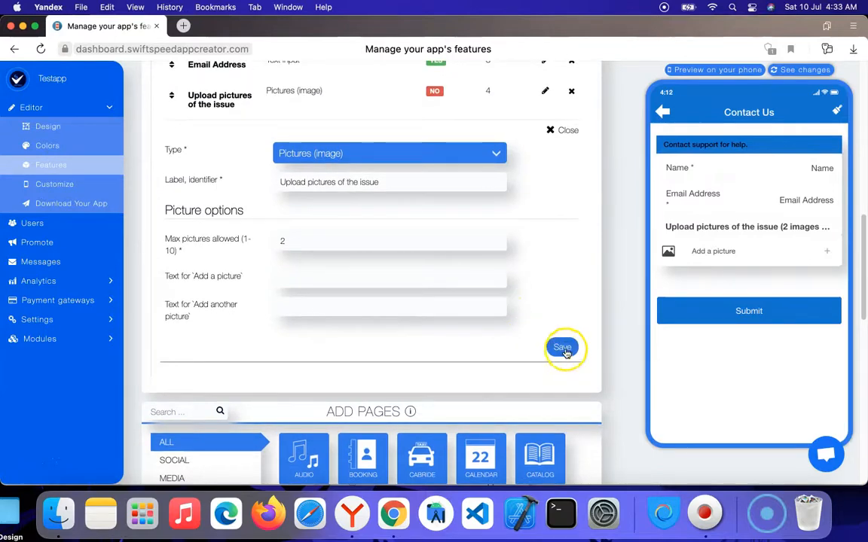
left_click(564, 348)
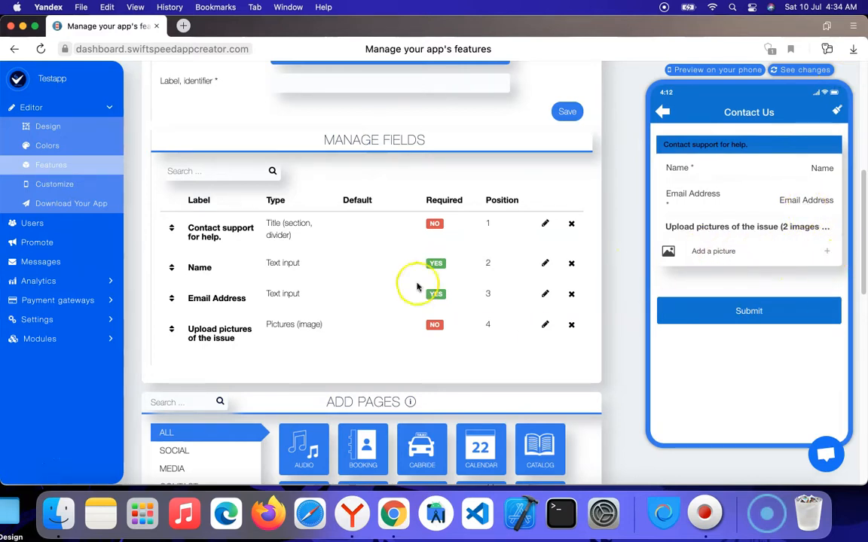
- Add a required Textarea field labelled "What's the issue?" to the form
scroll(413, 286, "up", 5)
scroll(413, 193, "down", 2)
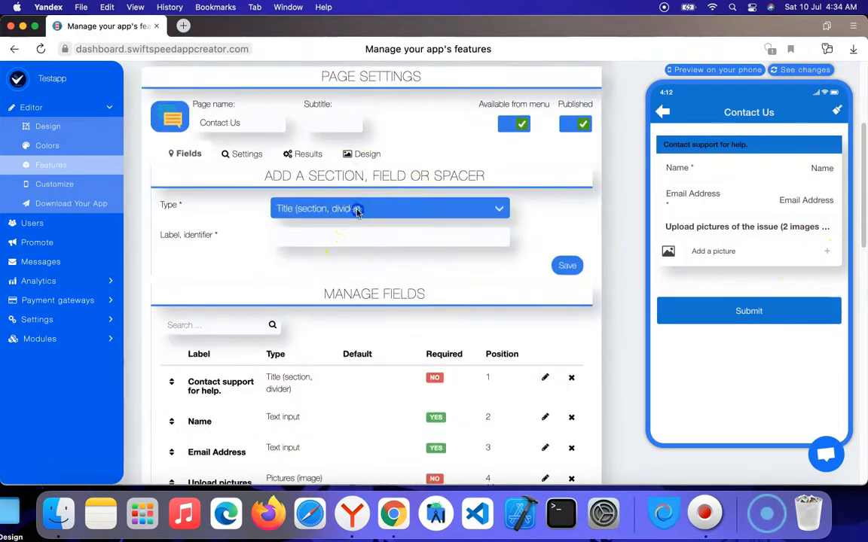
left_click(358, 211)
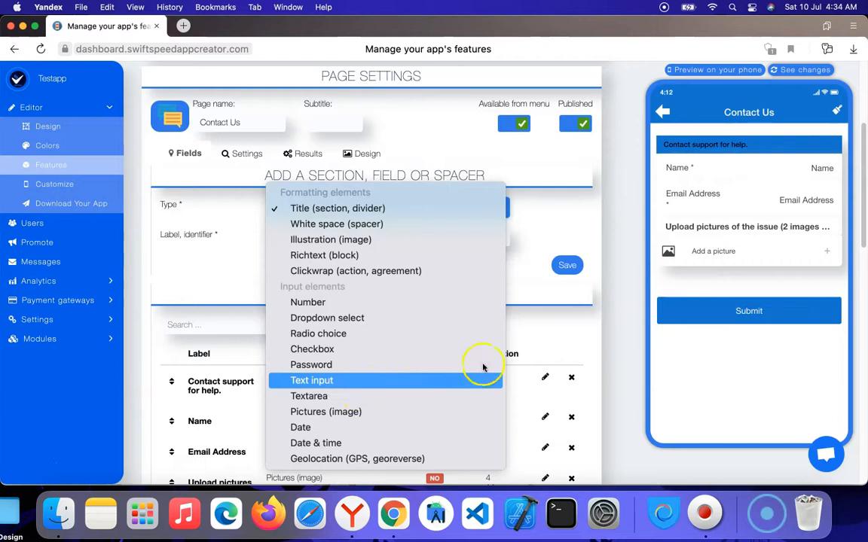
left_click(364, 397)
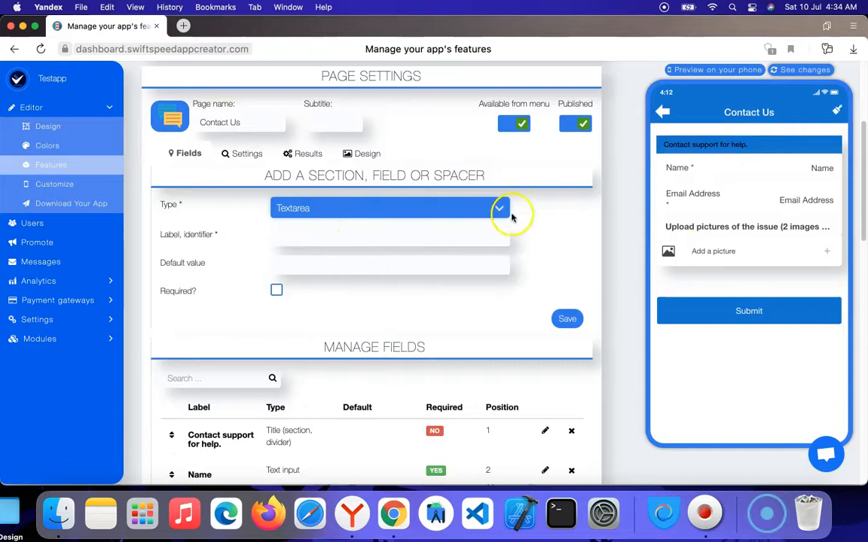
left_click(314, 239)
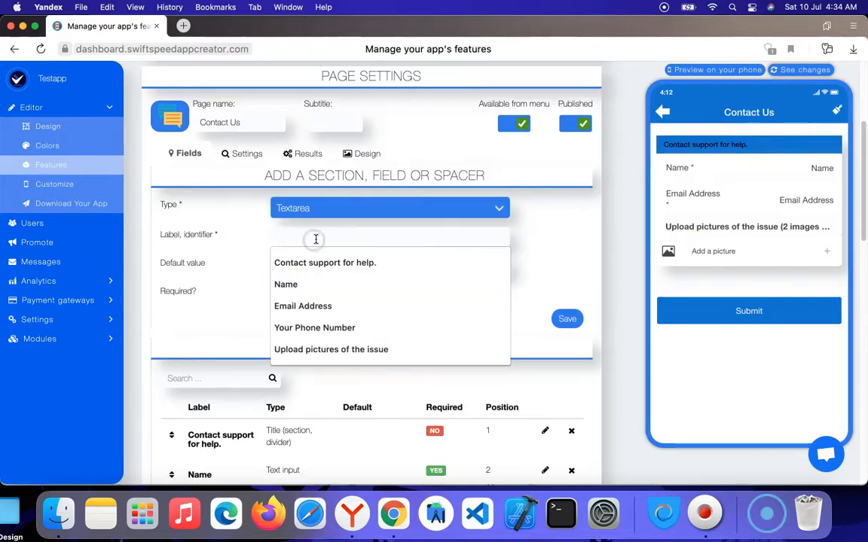
type("EAN")
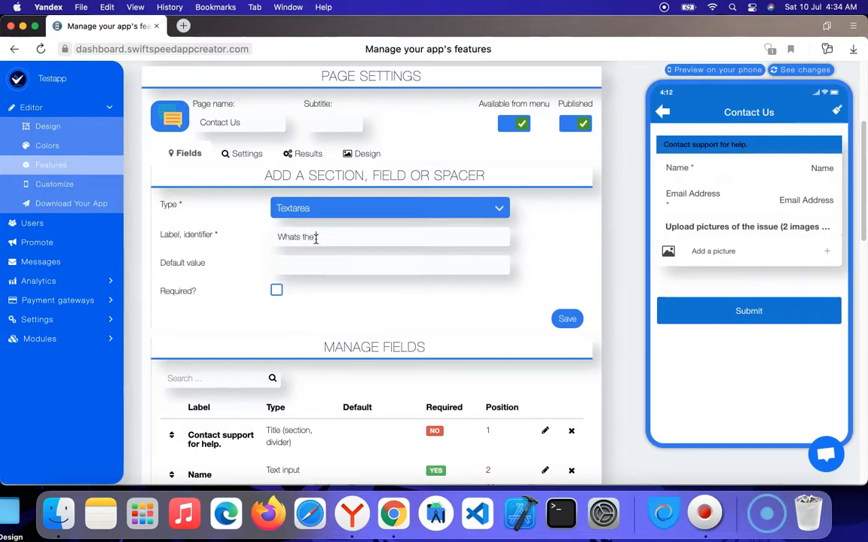
left_click(305, 238)
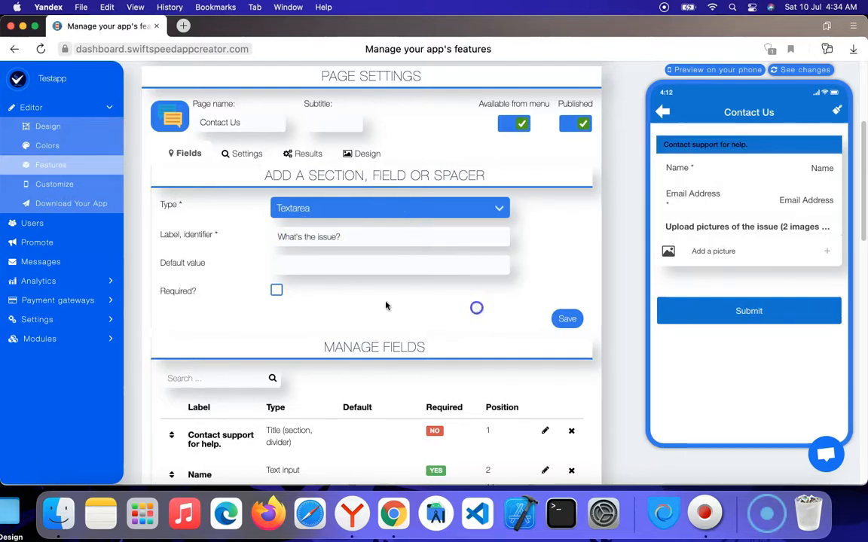
left_click(277, 290)
left_click(562, 329)
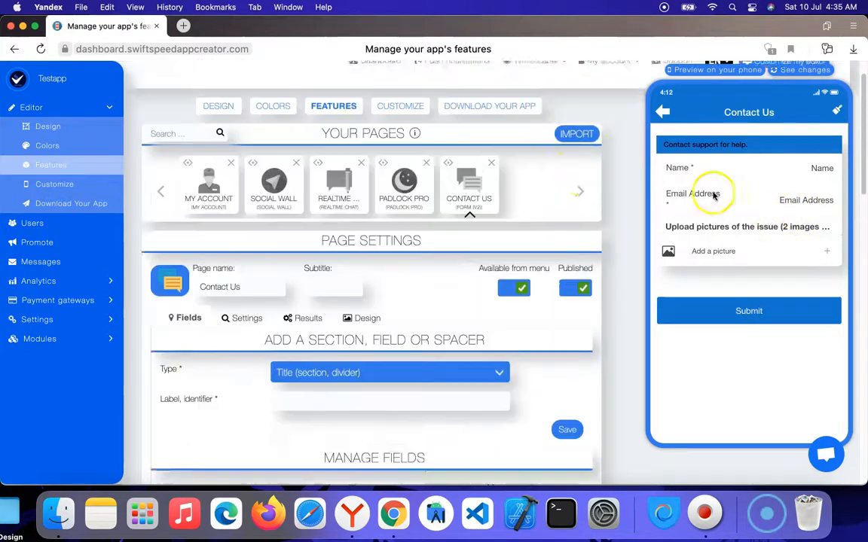
scroll(527, 249, "down", 10)
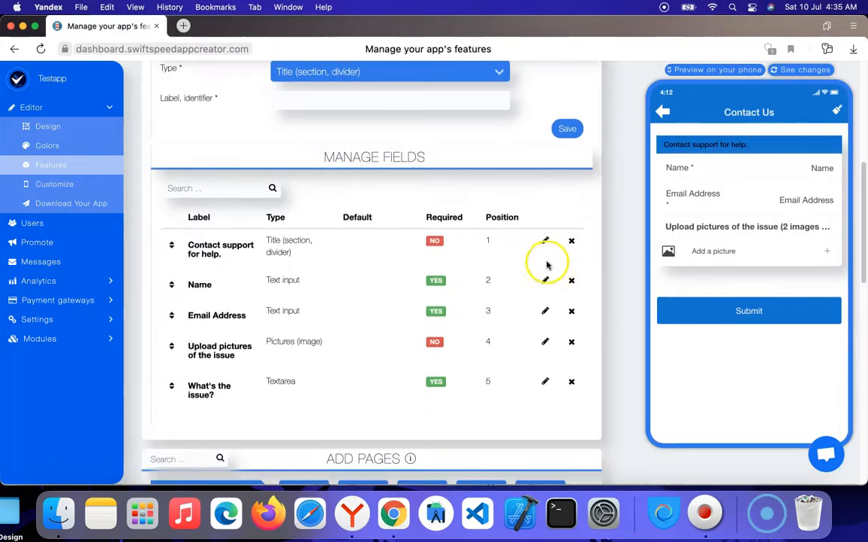
- Set up a new Radio choice field for the form with the label "Where are you from"
scroll(542, 261, "up", 5)
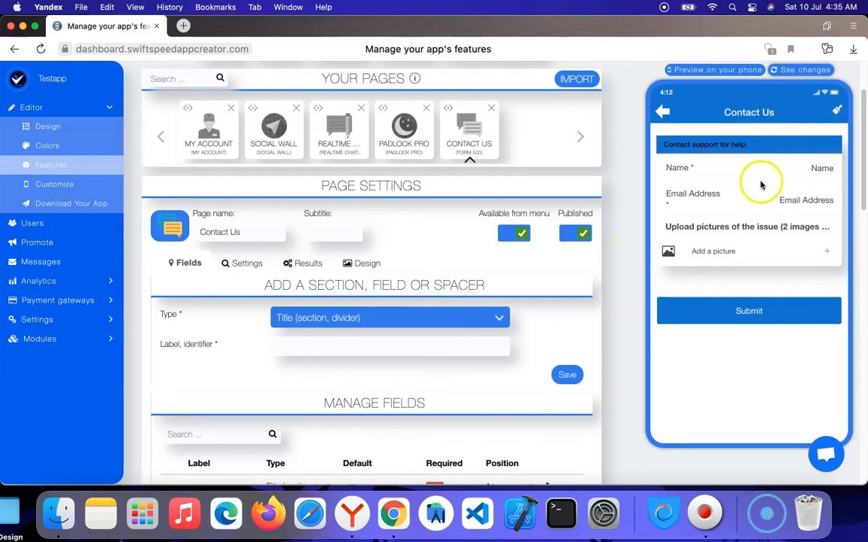
left_click(405, 319)
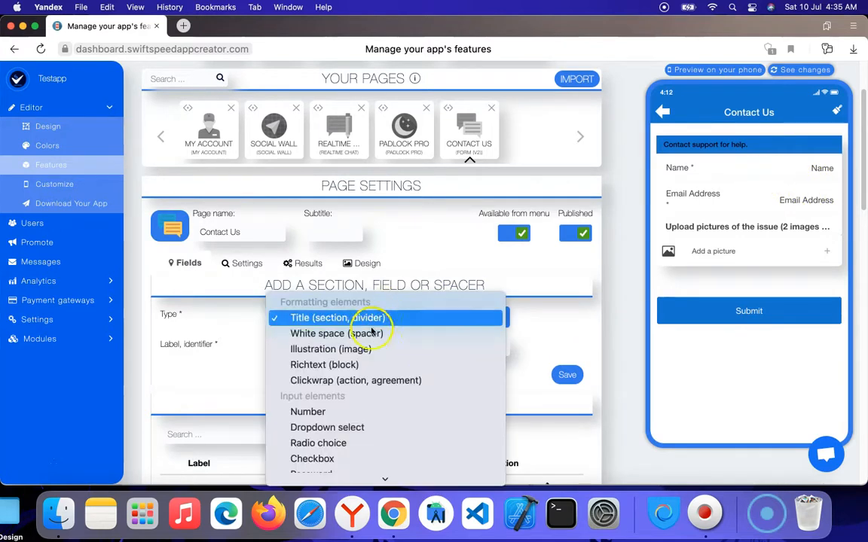
scroll(372, 331, "down", 3)
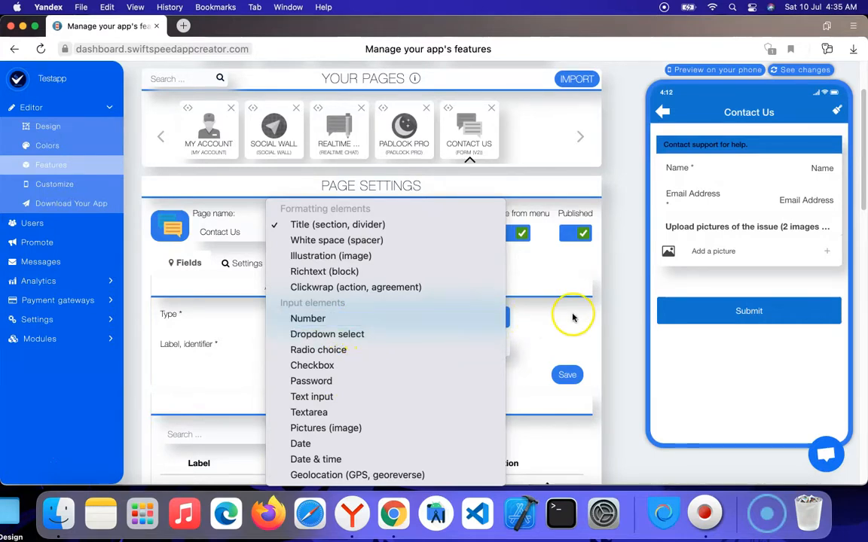
left_click(400, 351)
scroll(441, 343, "down", 5)
scroll(392, 201, "up", 3)
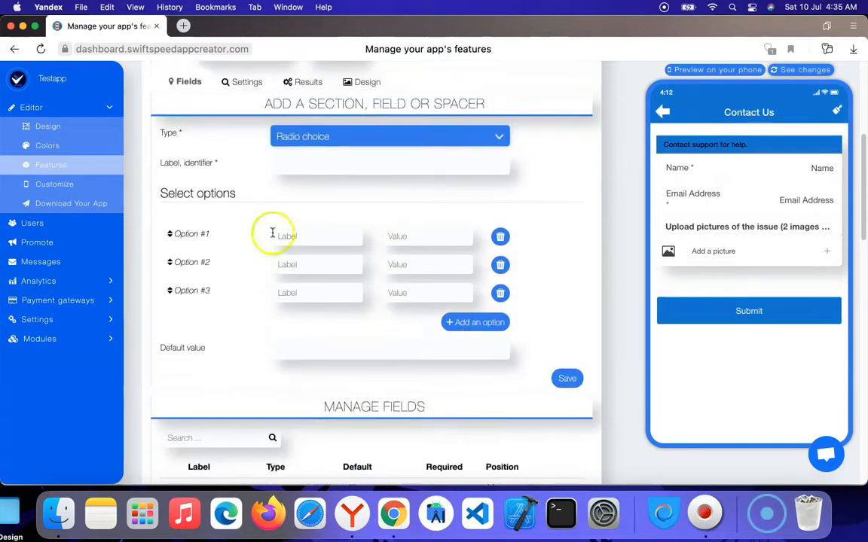
left_click(305, 163)
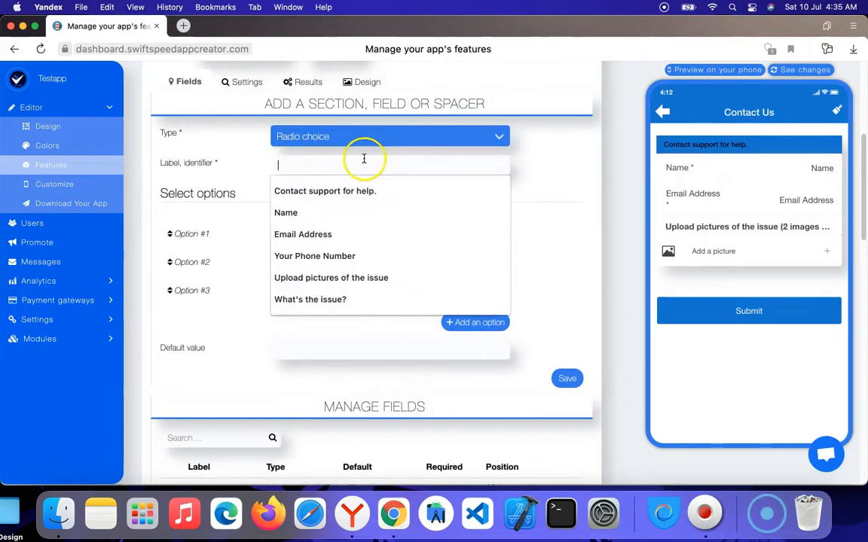
type("Where are you from")
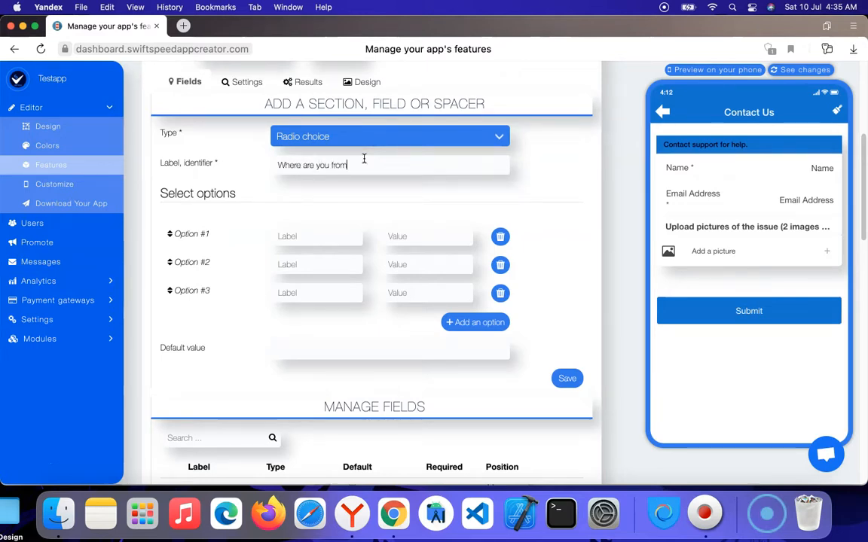
- Label the radio field's three options United States, China and Canada, and save the field
left_click(355, 218)
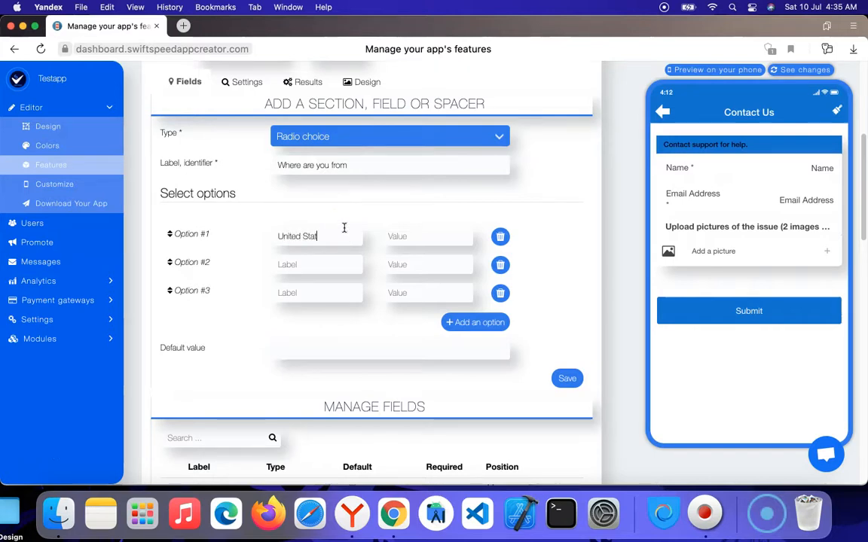
left_click(328, 266)
type("Texas")
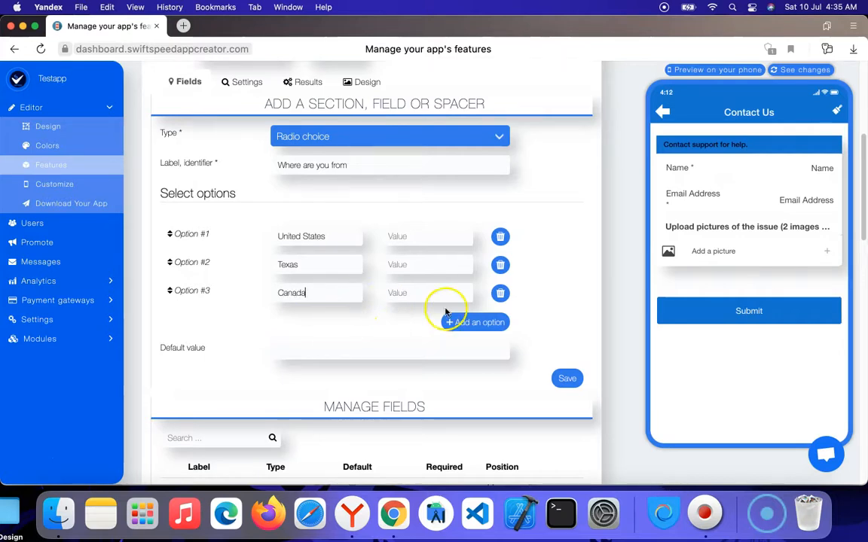
left_click(474, 322)
left_click(499, 322)
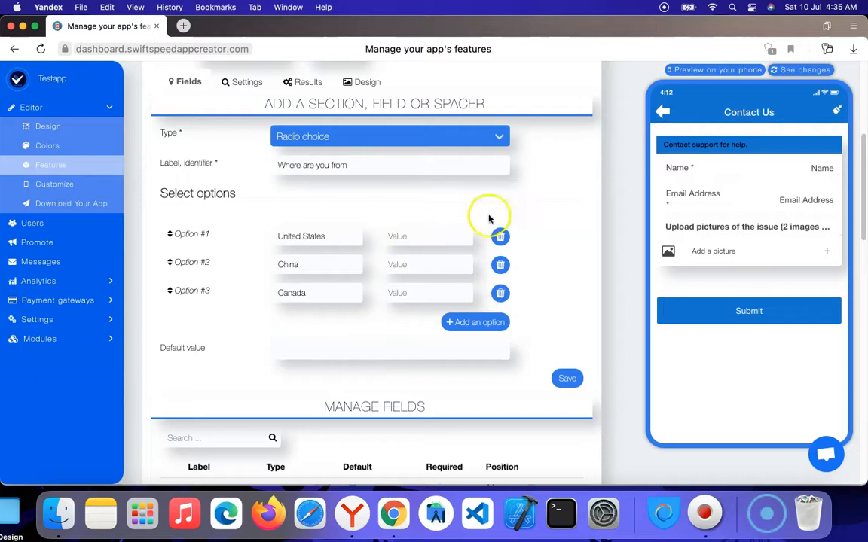
left_click(564, 377)
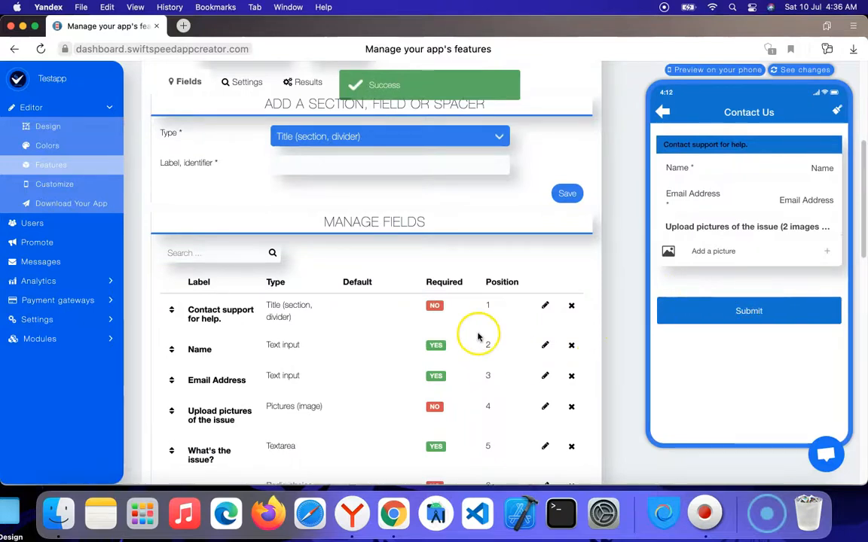
- Refresh the app preview and compare the Contact Us form with its list of fields
scroll(477, 335, "down", 3)
scroll(465, 261, "up", 5)
scroll(719, 252, "down", 2)
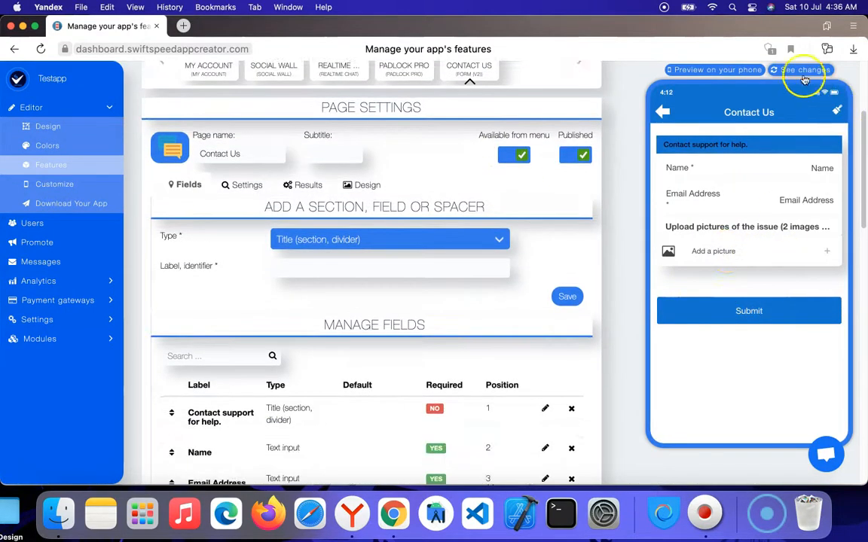
left_click(787, 71)
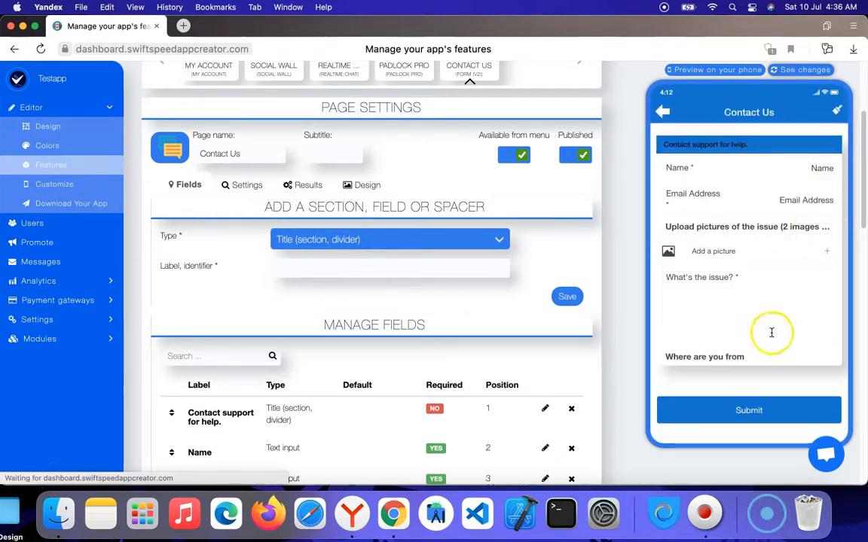
scroll(760, 286, "down", 1)
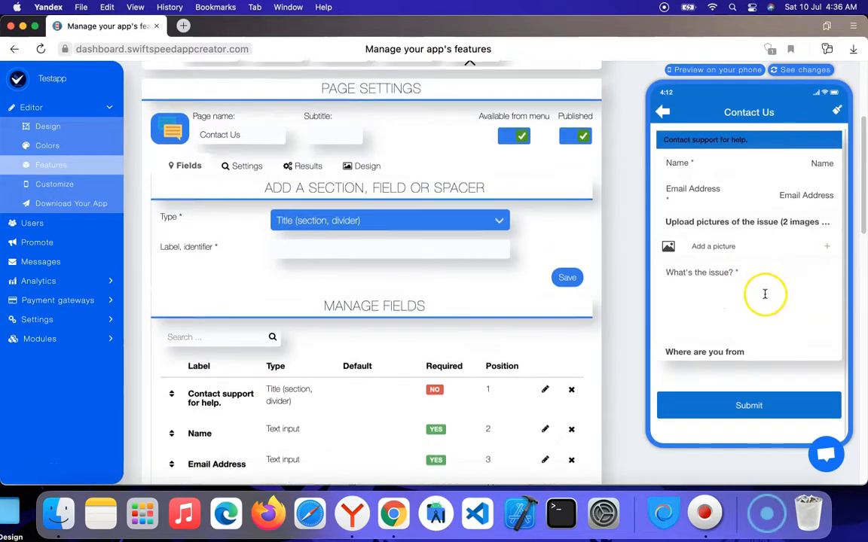
scroll(742, 349, "down", 3)
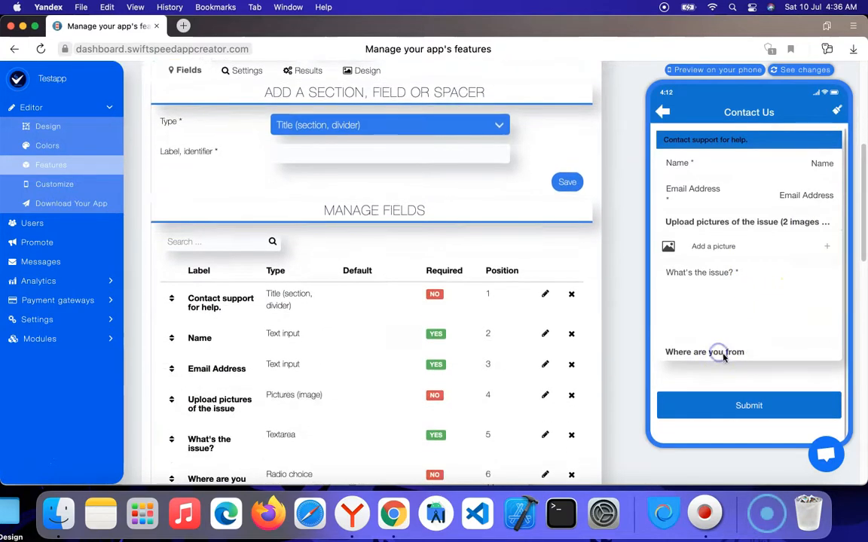
scroll(723, 357, "down", 5)
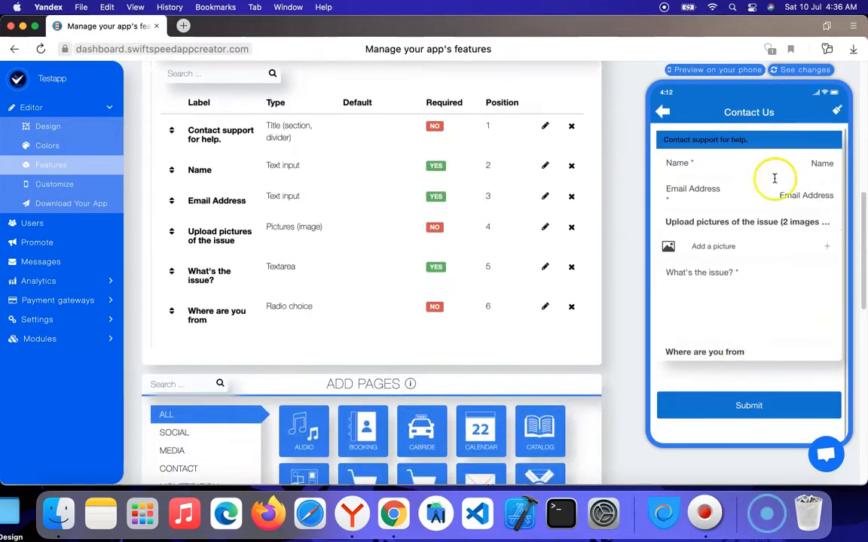
scroll(775, 178, "up", 3)
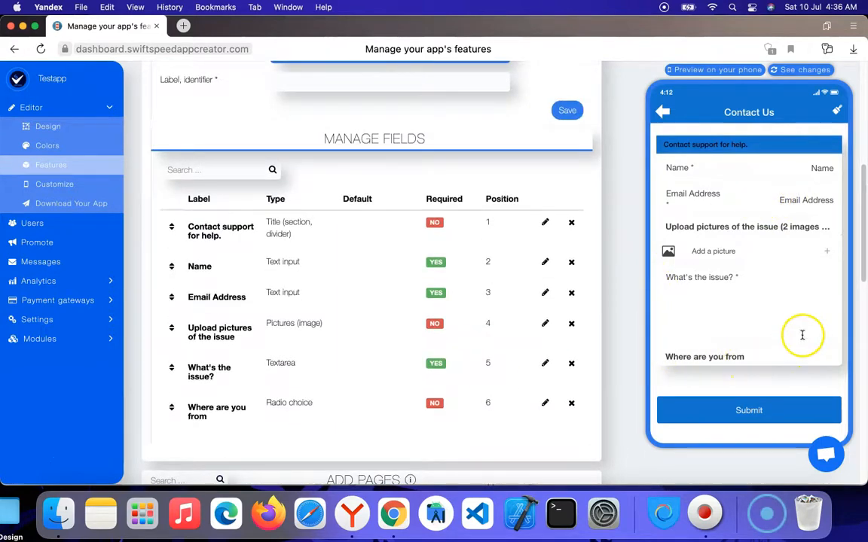
scroll(803, 335, "down", 1)
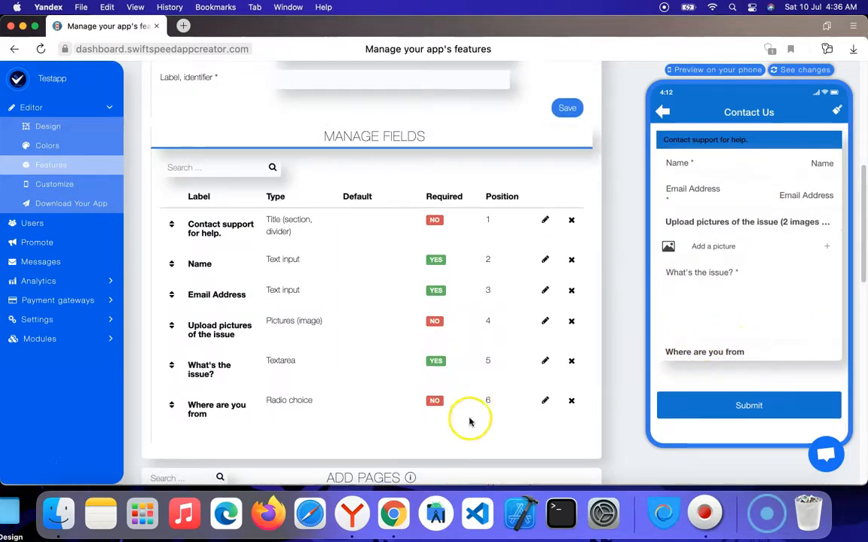
- Reopen the "Where are you from" radio field for editing and add a first option with label and value United States
left_click(545, 401)
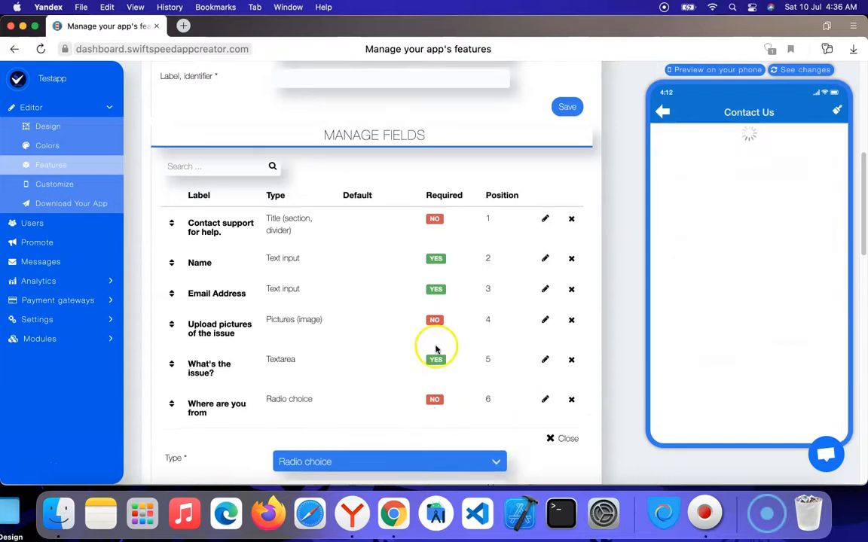
scroll(435, 349, "down", 5)
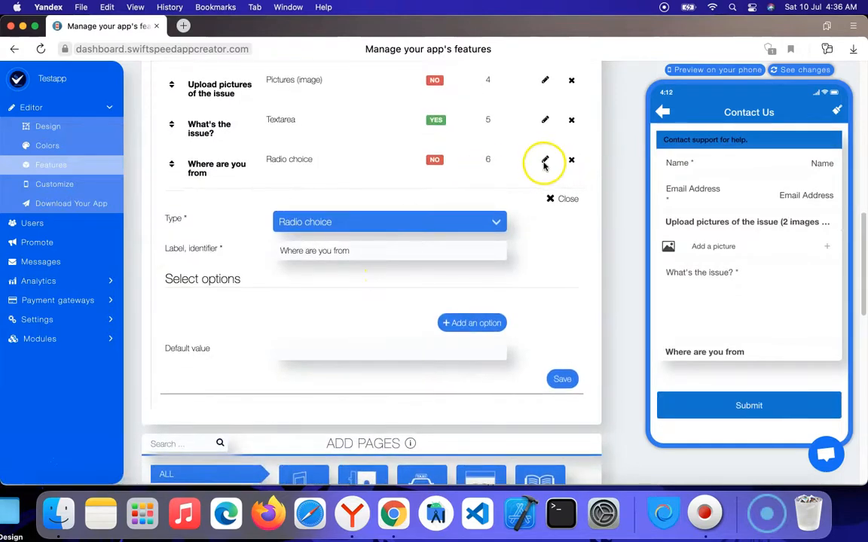
scroll(412, 306, "down", 1)
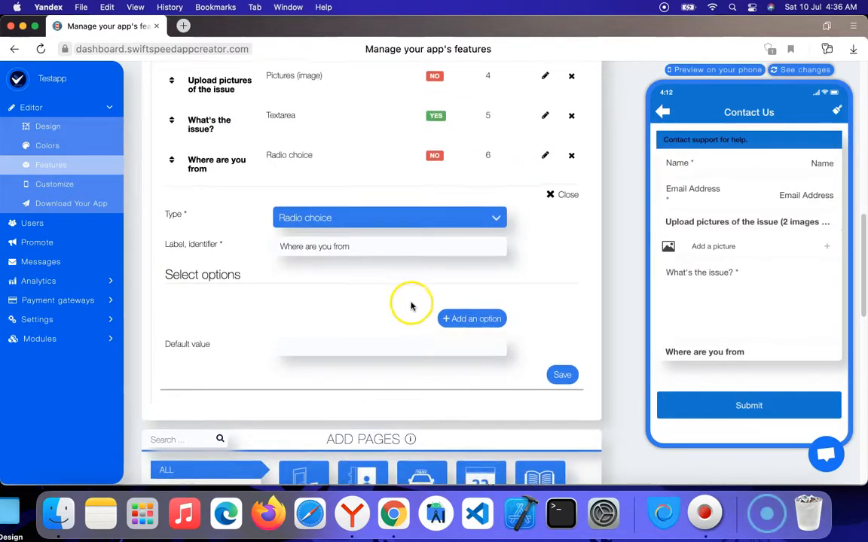
scroll(412, 306, "up", 1)
left_click(452, 331)
left_click(341, 333)
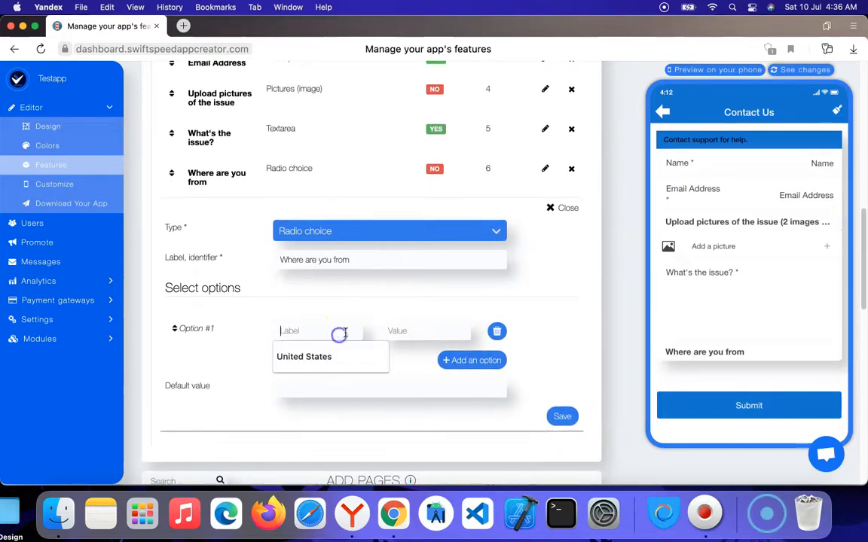
left_click(333, 357)
left_click(415, 331)
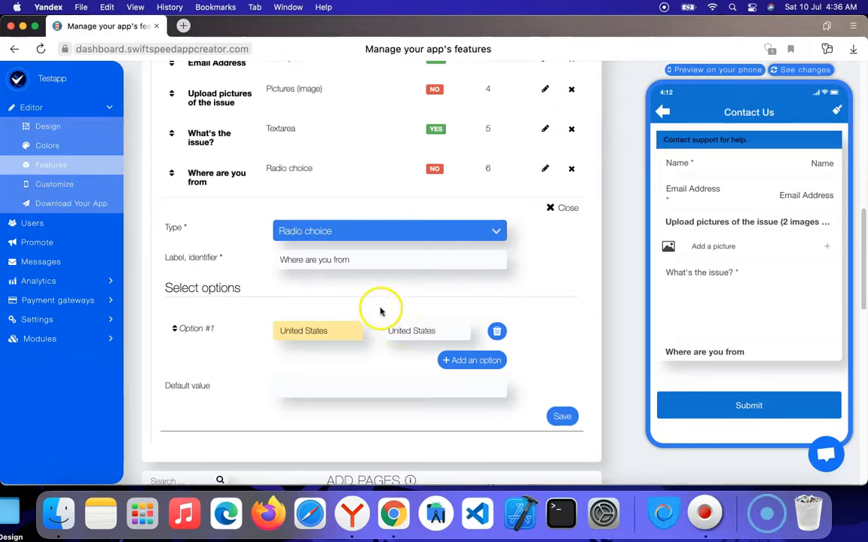
- Add the options China and Canada to the radio field, each with a matching value, and save the field
left_click(465, 361)
left_click(320, 360)
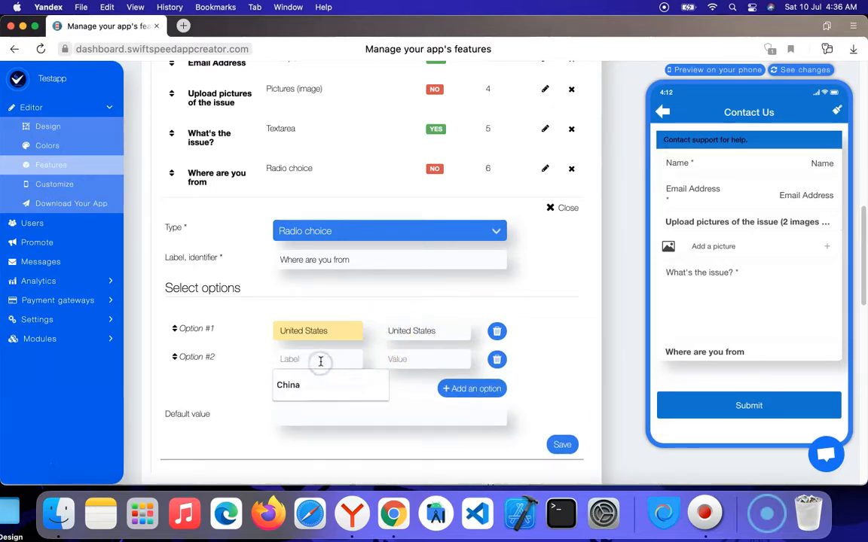
left_click(333, 386)
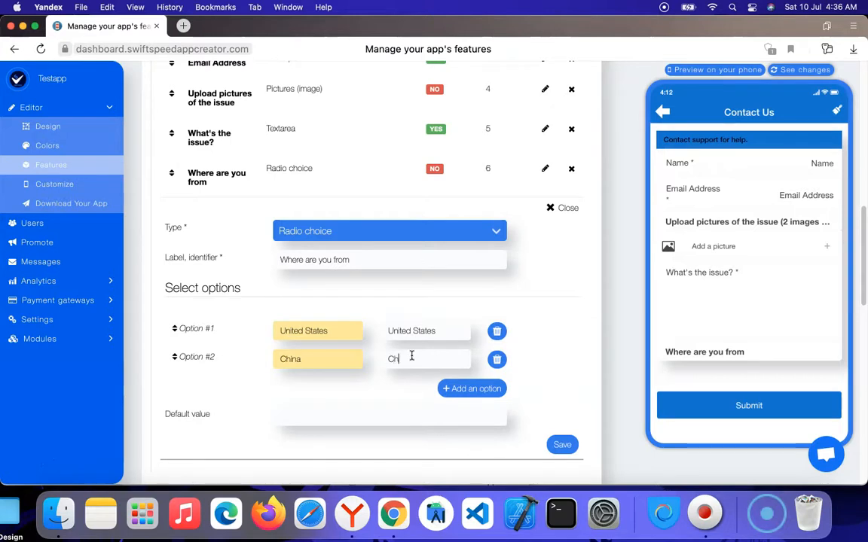
left_click(467, 390)
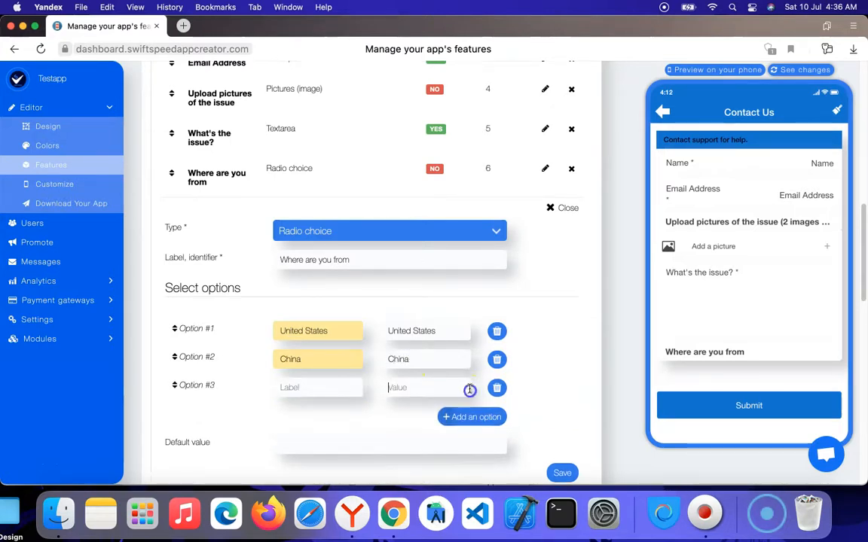
left_click(333, 387)
left_click(342, 412)
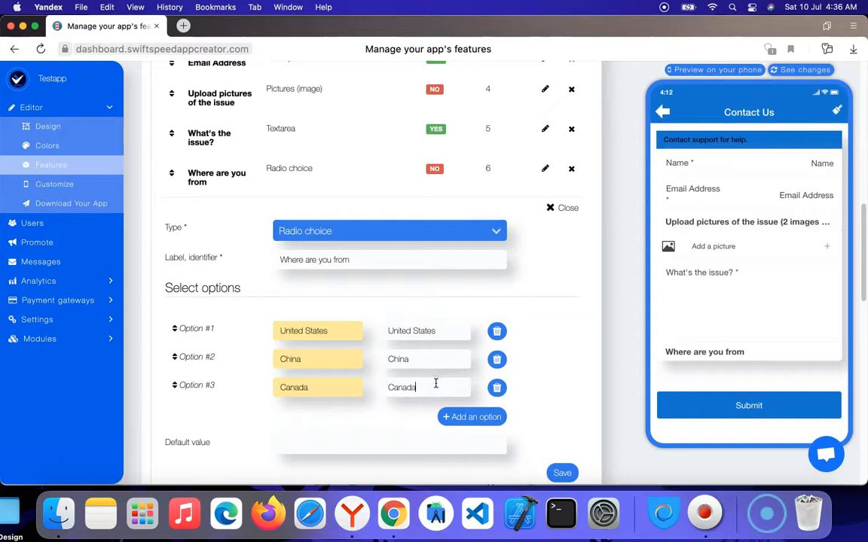
scroll(489, 422, "down", 1)
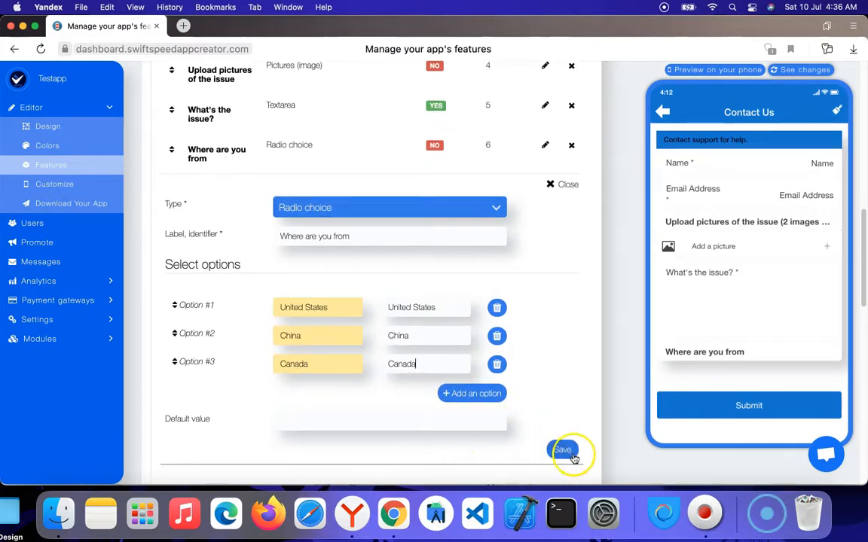
left_click(571, 455)
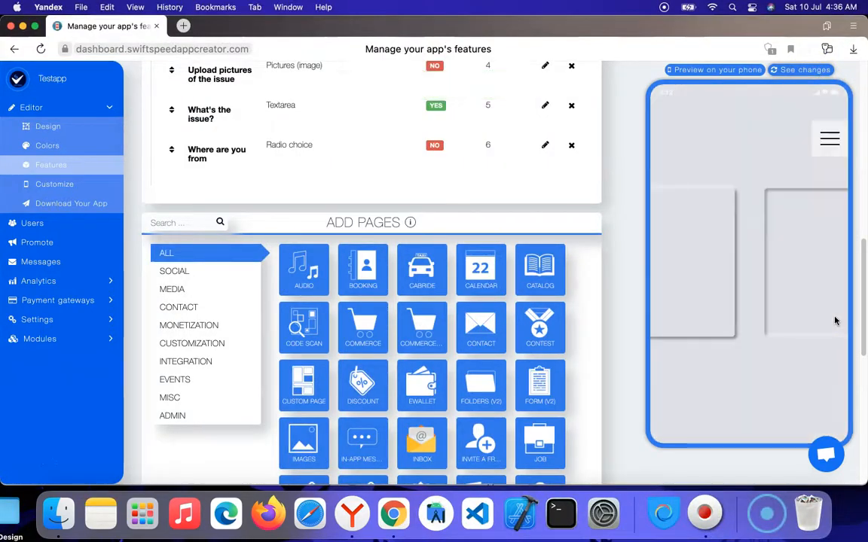
- Test the "Where are you from" choices in the preview by selecting each country in turn, ending on Canada
scroll(794, 327, "down", 2)
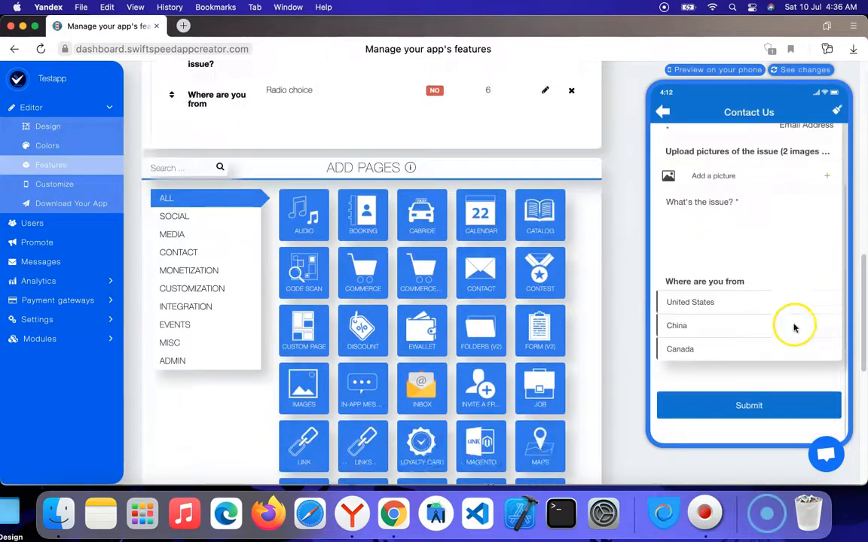
left_click(701, 349)
left_click(769, 326)
left_click(768, 301)
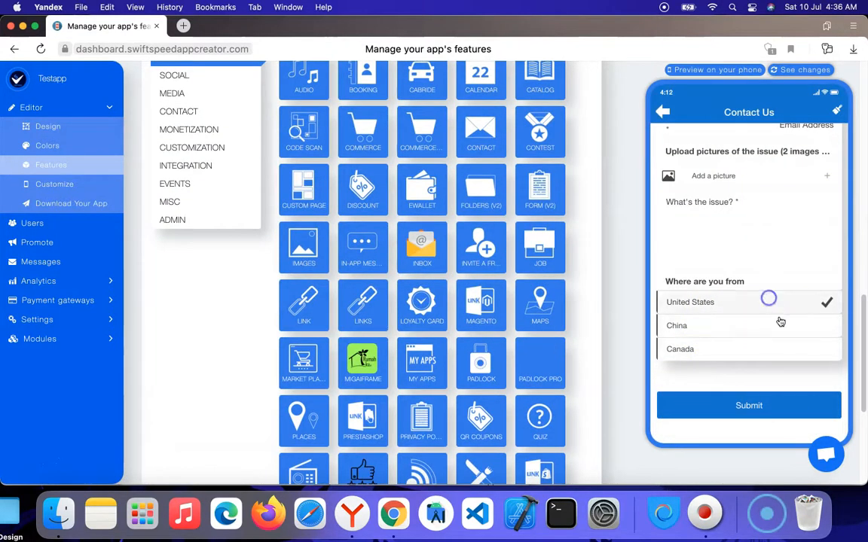
left_click(787, 331)
left_click(778, 352)
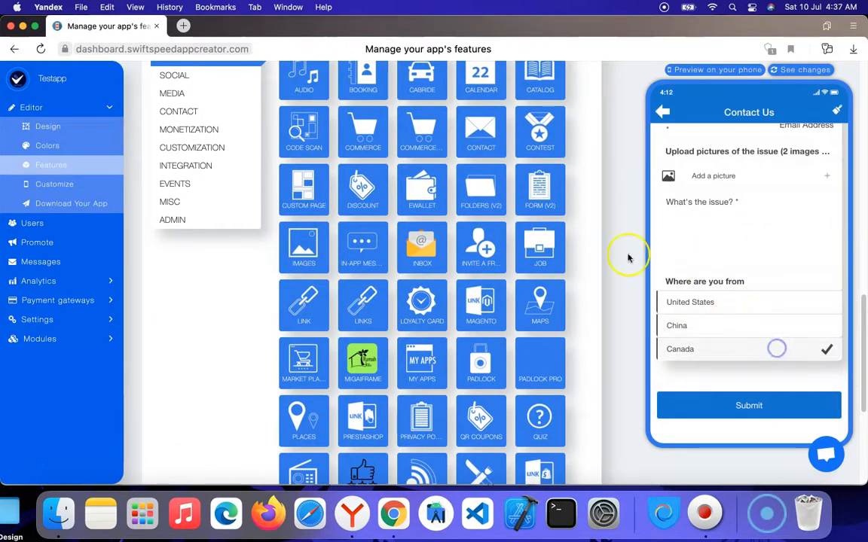
- Try the "What's the issue?" text area in the preview and review the whole Contact Us form against its field list
scroll(804, 310, "up", 3)
scroll(823, 339, "up", 3)
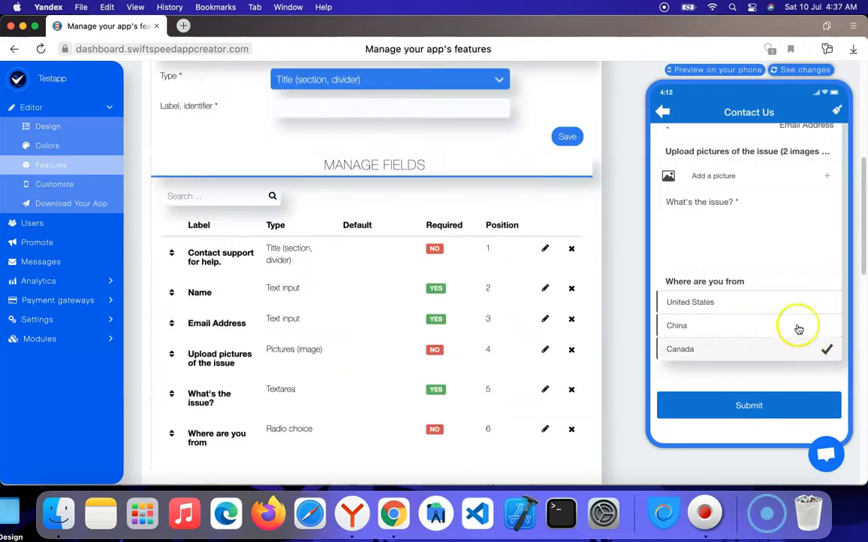
left_click(739, 208)
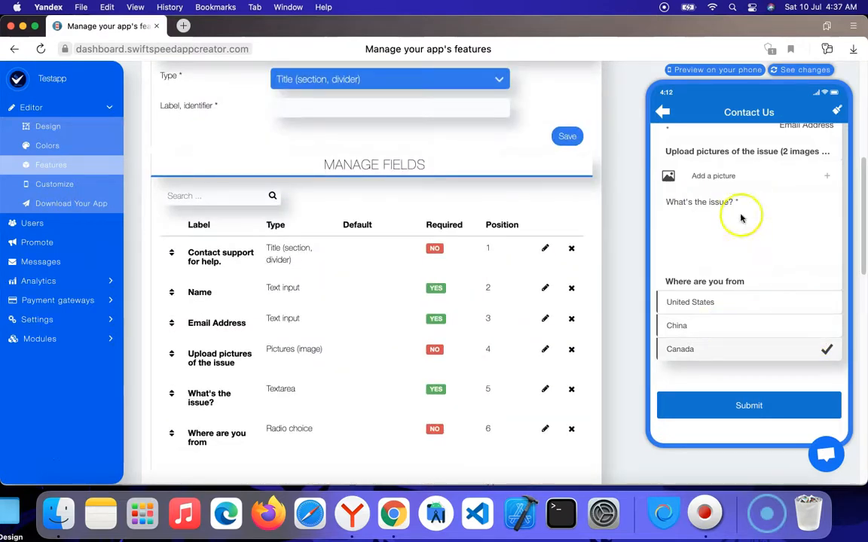
scroll(742, 219, "up", 2)
scroll(562, 261, "up", 3)
scroll(357, 437, "down", 3)
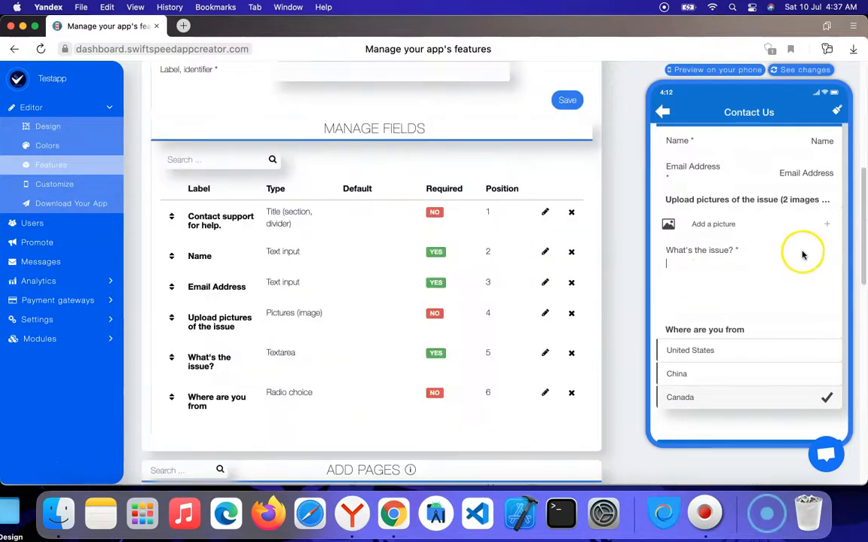
scroll(723, 239, "up", 2)
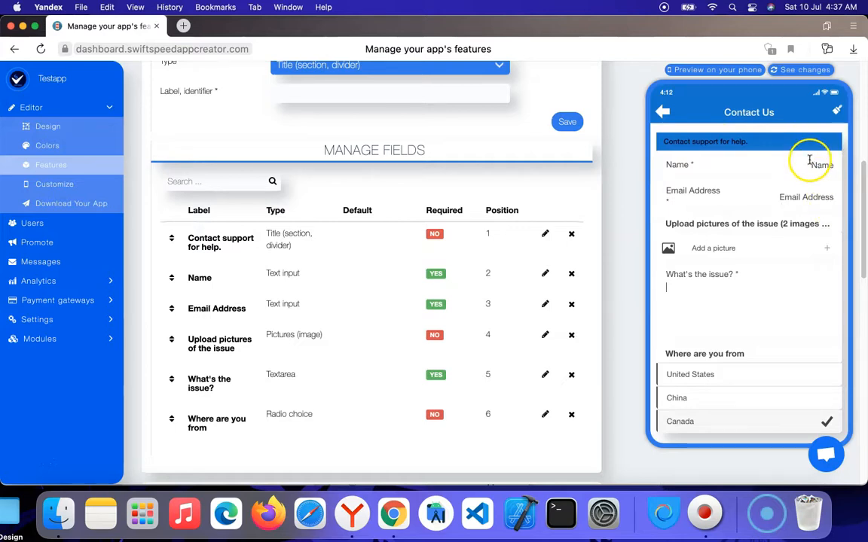
scroll(784, 249, "down", 3)
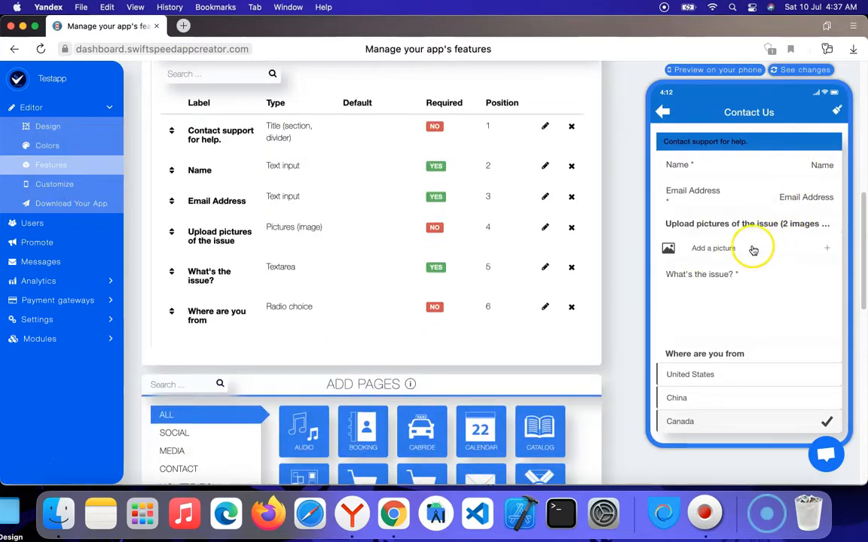
scroll(539, 184, "up", 5)
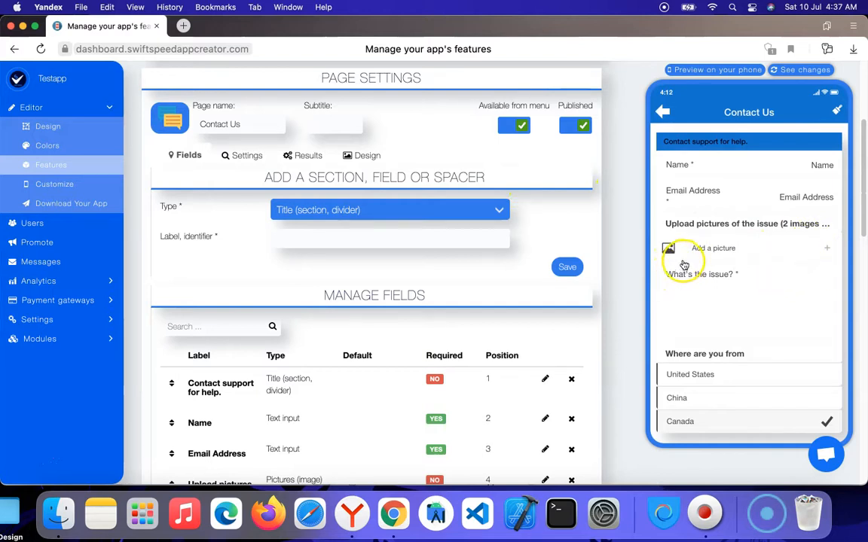
- Open the page for downloading the app and find the section that generates the Android APK build
scroll(592, 241, "up", 5)
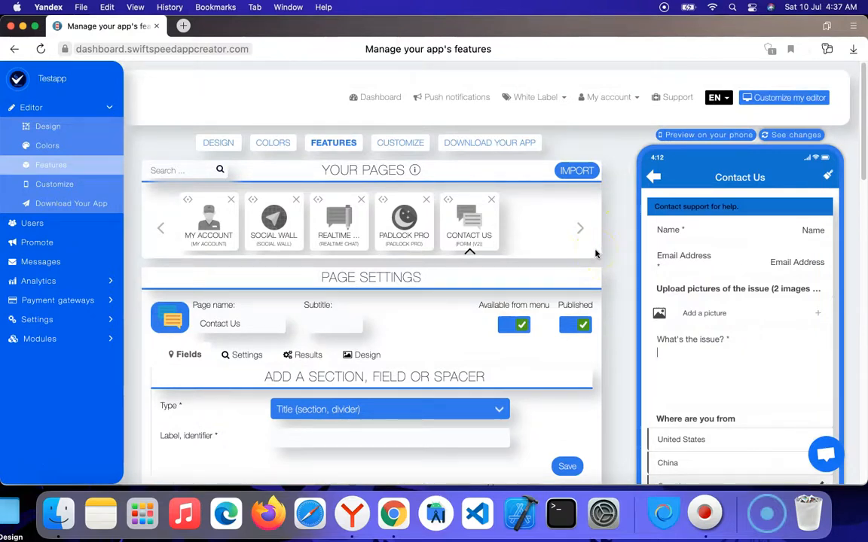
left_click(488, 145)
scroll(535, 192, "down", 15)
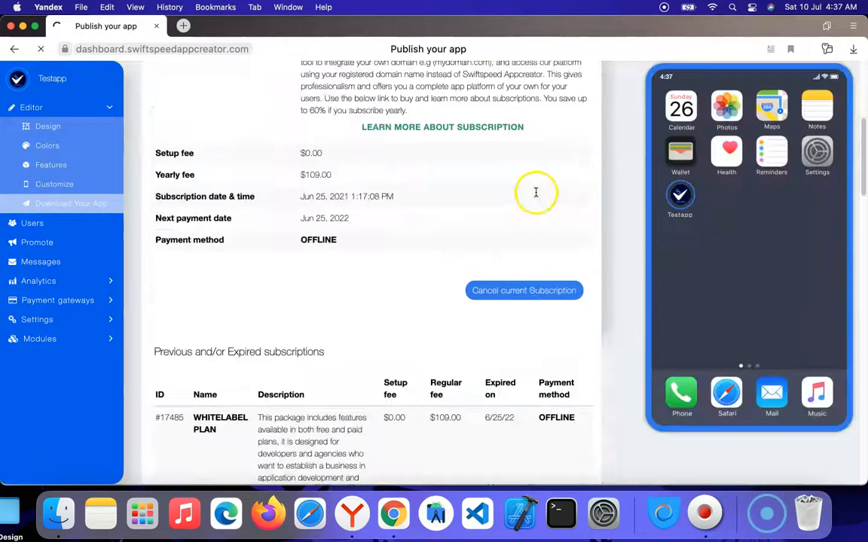
scroll(493, 218, "up", 3)
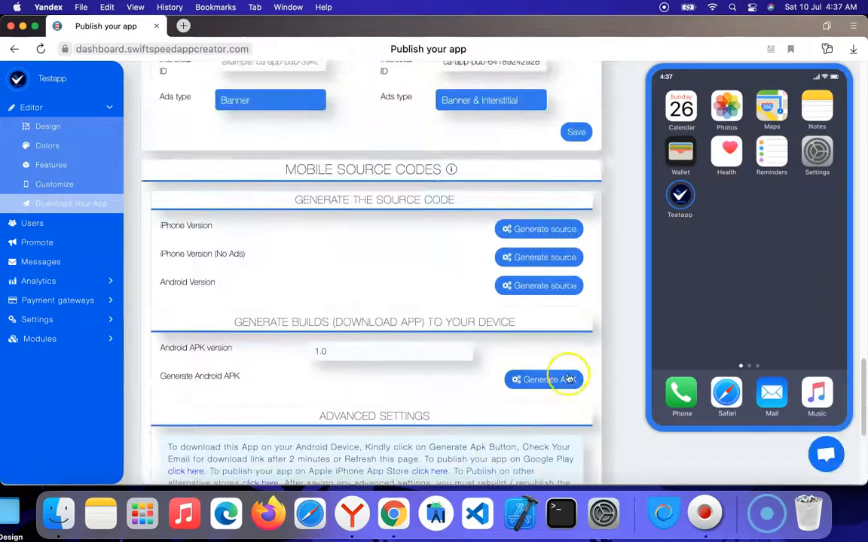